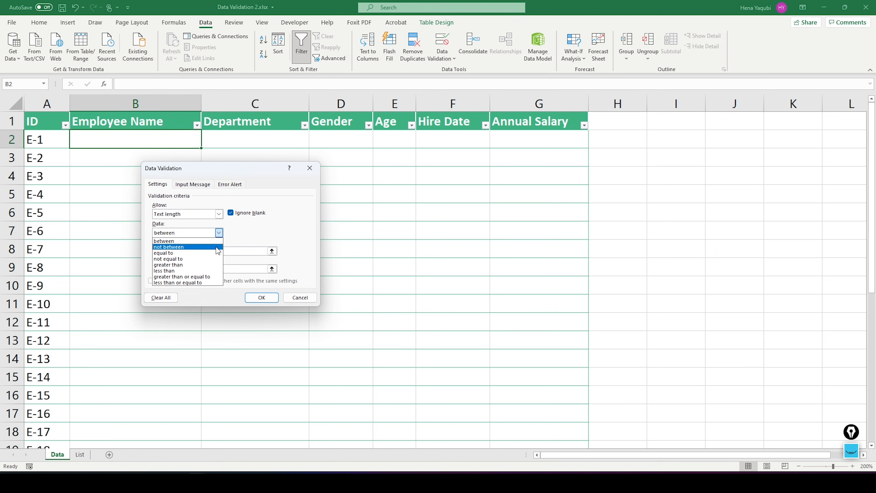
Restrict cell B2 to a text length less than 20 and fill the rule down the Employee Name column
{"action": "left_click", "coordinate": [199, 272]}
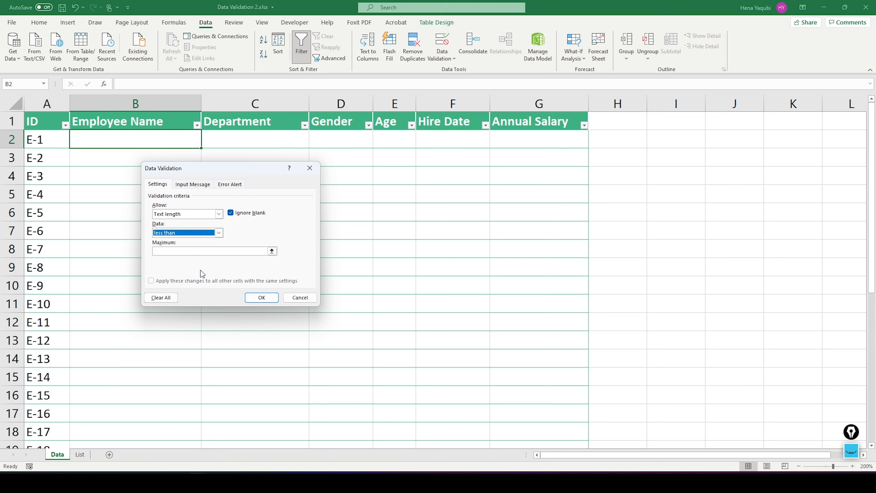
{"action": "left_click", "coordinate": [170, 251]}
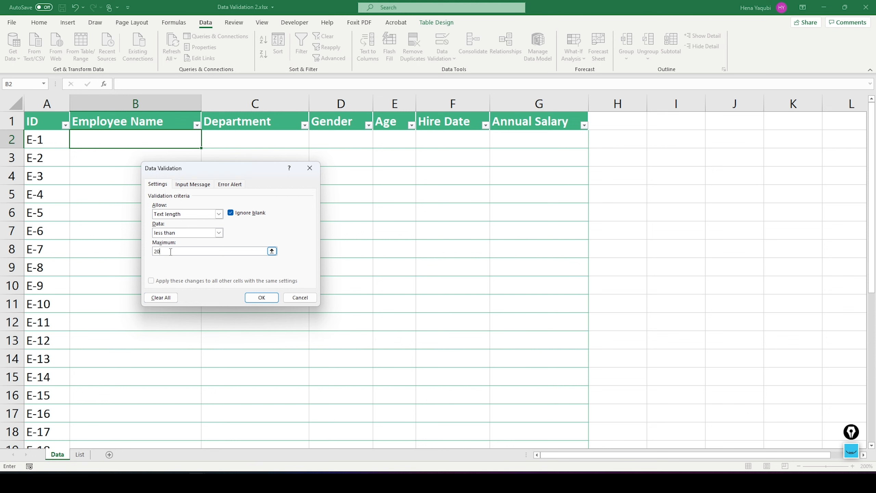
{"action": "left_click", "coordinate": [260, 299]}
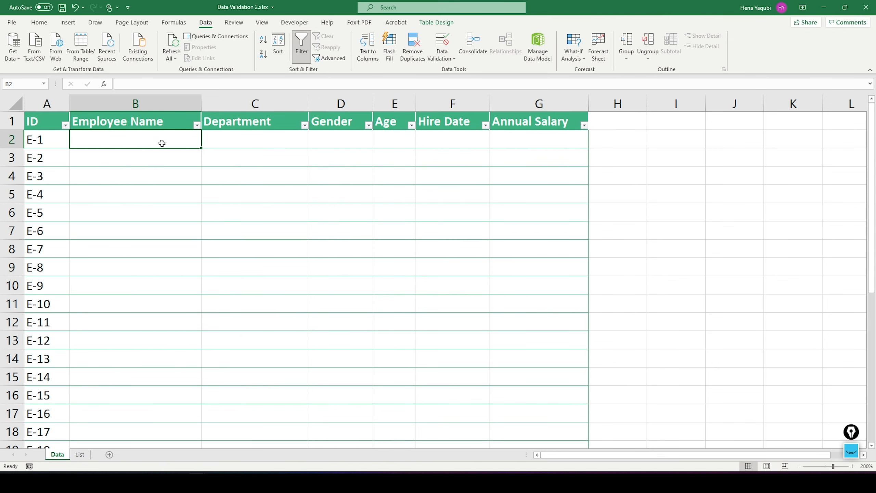
{"action": "left_click_drag", "start_coordinate": [201, 149], "coordinate": [191, 398]}
{"action": "scroll", "coordinate": [133, 257], "scroll_direction": "up", "scroll_amount": 5}
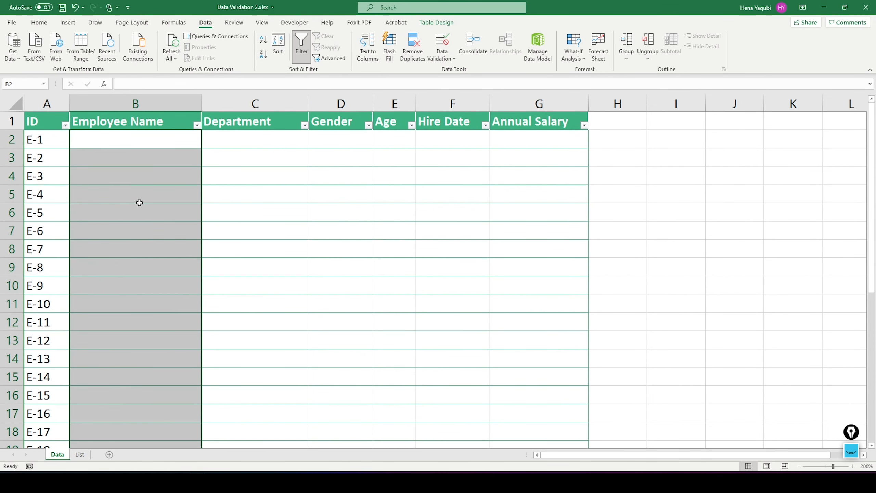
Enter an employee's first and last name in cell B2 to test the text length rule
{"action": "left_click", "coordinate": [178, 144]}
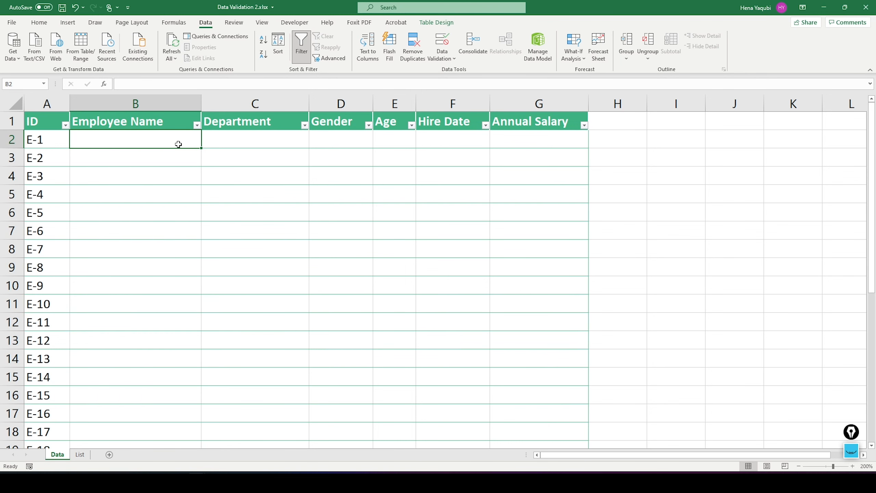
{"action": "type", "text": "Madeline W"}
{"action": "type", "text": "alker"}
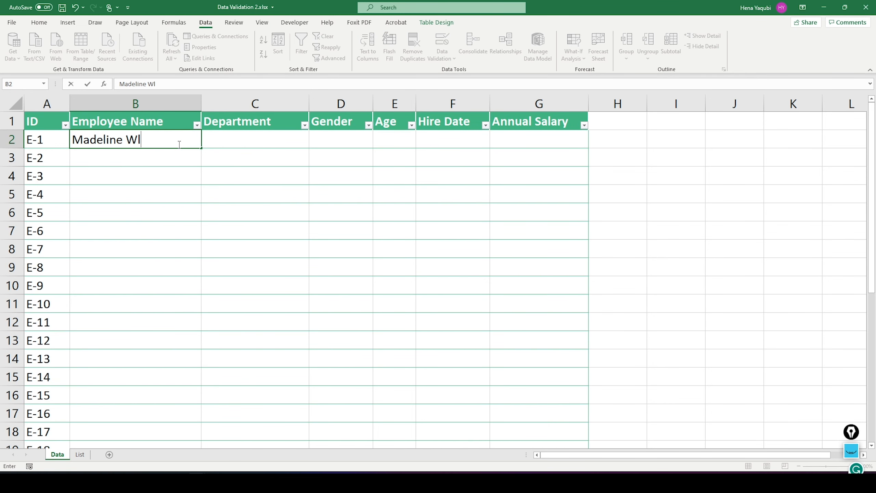
{"action": "key", "text": "Return"}
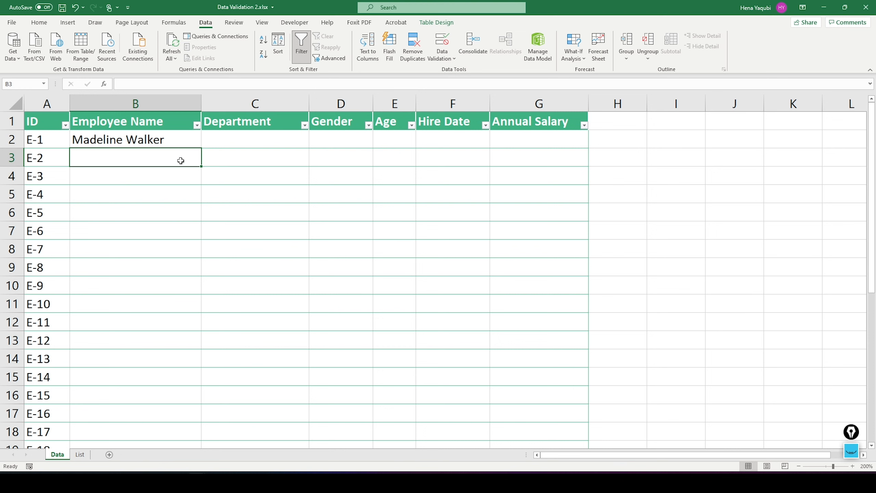
Try to enter a full name longer than the 20-character limit in cell B3, and cancel the entry
{"action": "type", "text": "Madeline Walker Jordan"}
{"action": "key", "text": "Return"}
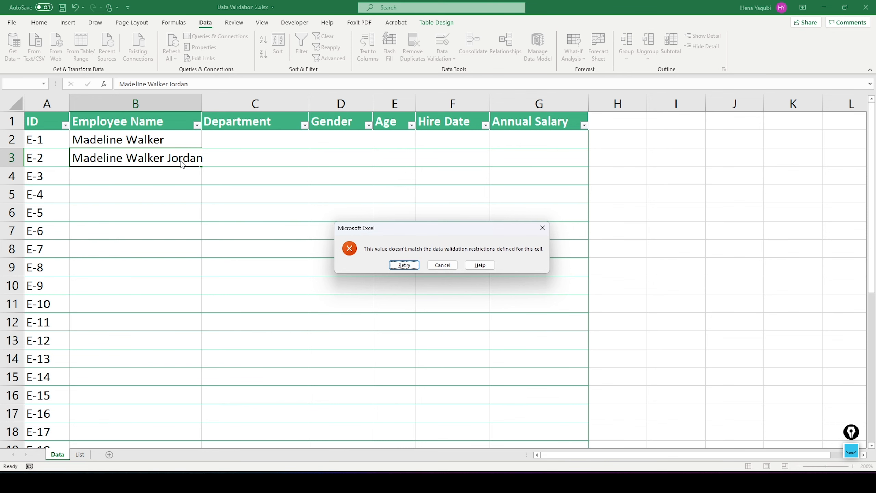
{"action": "left_click", "coordinate": [442, 265]}
{"action": "left_click", "coordinate": [154, 179]}
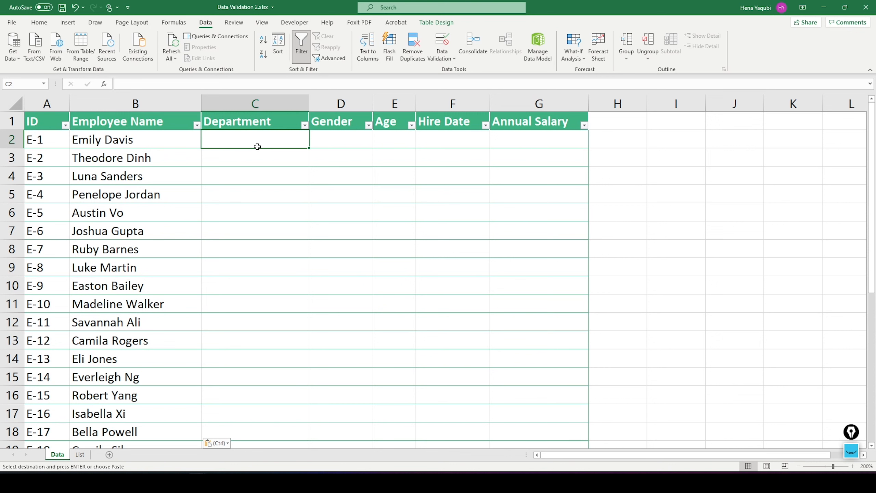
Enter the departments IT in cell C2 and the misspelled Finaance in cell C3
{"action": "type", "text": "IT"}
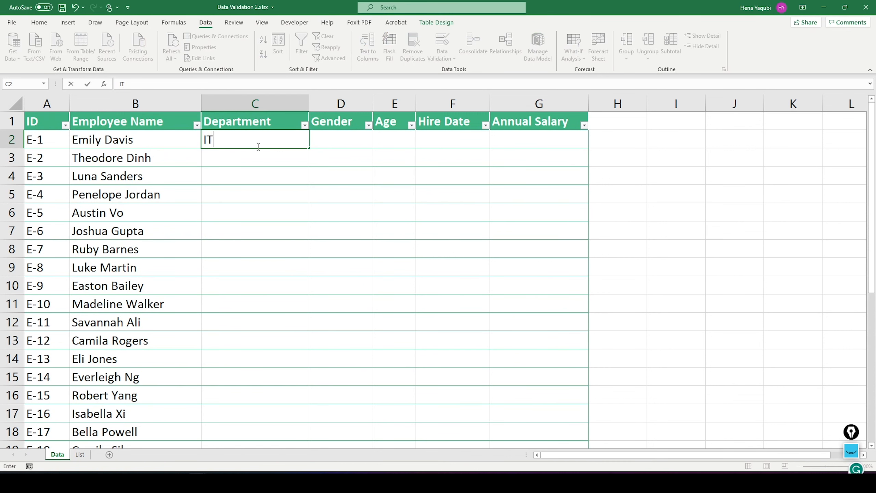
{"action": "key", "text": "Return"}
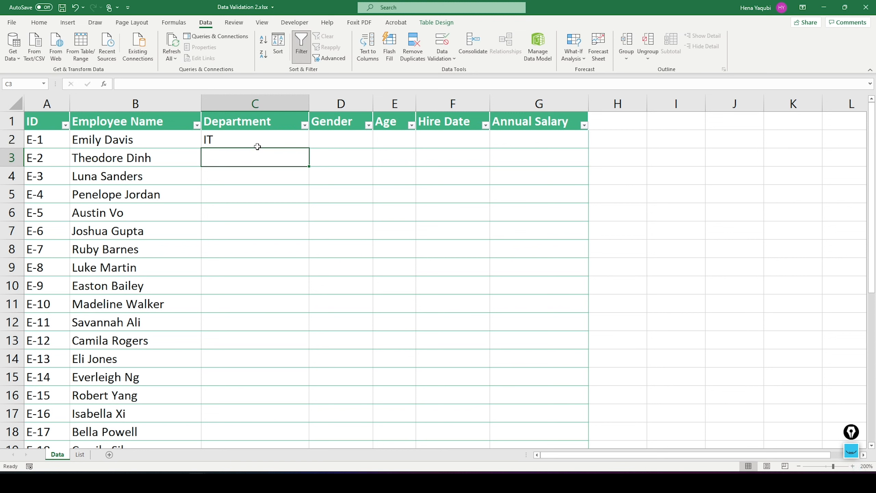
{"action": "double_click", "coordinate": [253, 158]}
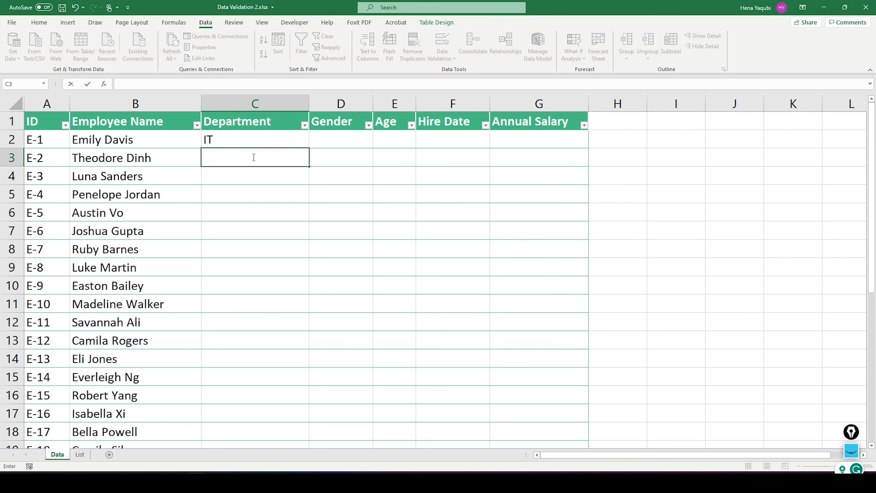
{"action": "type", "text": "Finaance"}
{"action": "key", "text": "Return"}
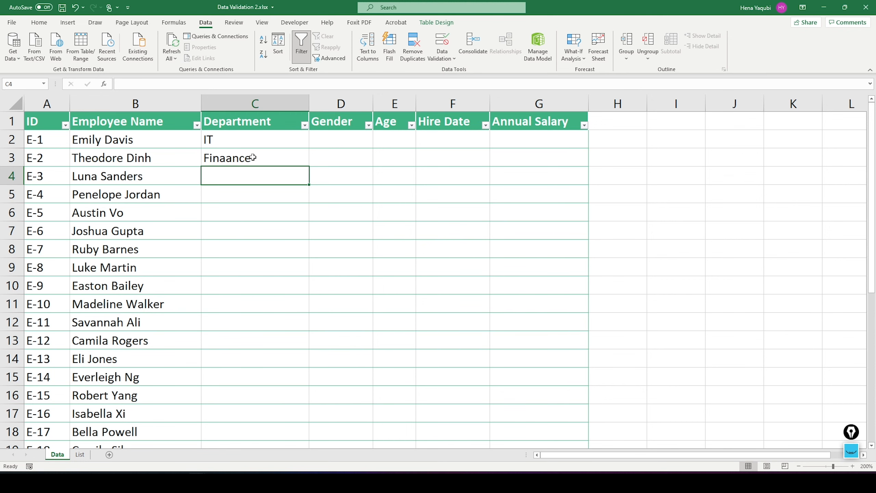
Examine the department names in A2:A8 of the List sheet and return to the Data sheet
{"action": "left_click", "coordinate": [81, 458]}
{"action": "left_click", "coordinate": [100, 311]}
{"action": "left_click_drag", "start_coordinate": [52, 138], "coordinate": [73, 247]}
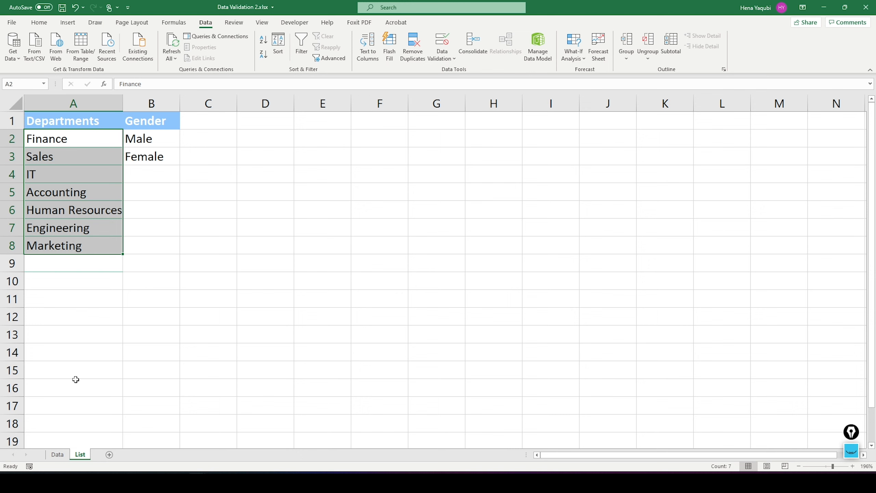
{"action": "left_click", "coordinate": [62, 459]}
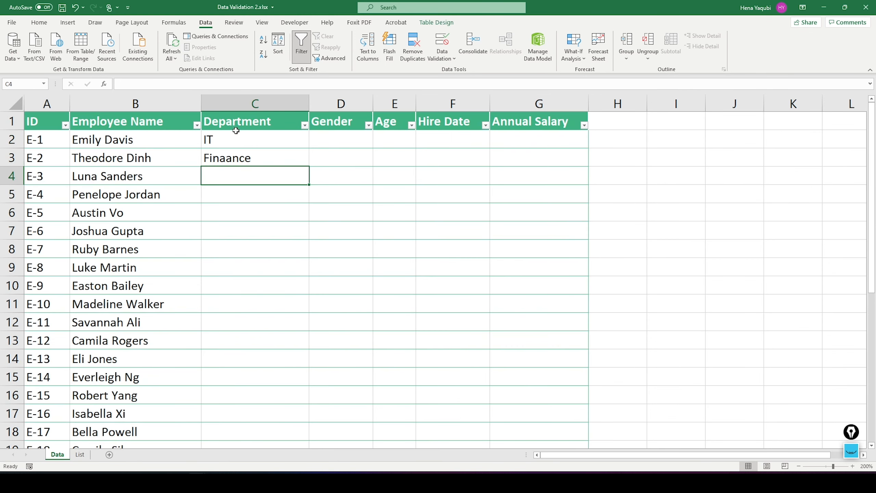
Clear the trial department entries from cells C3 and C2
{"action": "left_click", "coordinate": [236, 158]}
{"action": "key", "text": "Delete"}
{"action": "left_click", "coordinate": [241, 145]}
{"action": "key", "text": "Delete"}
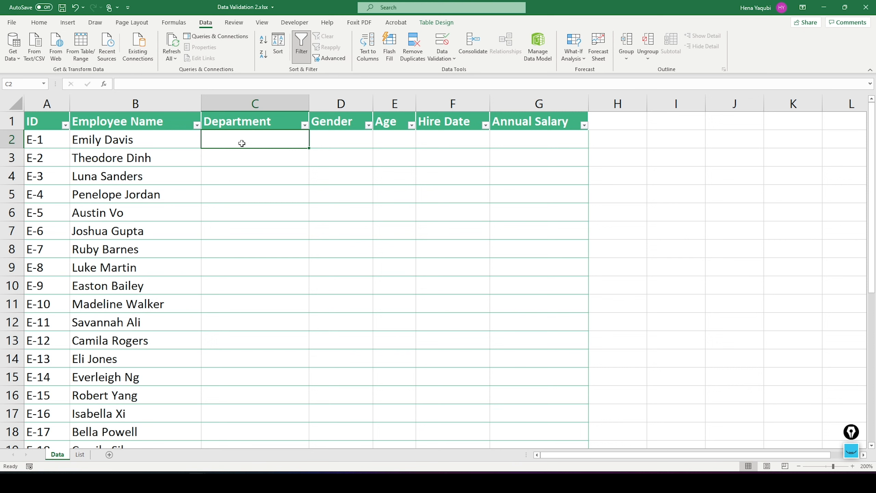
Add List data validation to cell C2 with the source =List!$A$2:$A$8
{"action": "left_click", "coordinate": [442, 41]}
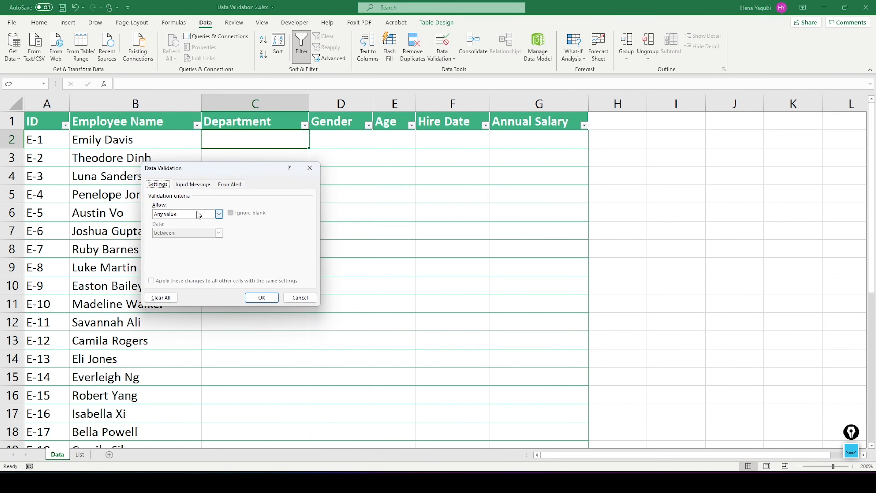
{"action": "left_click", "coordinate": [218, 214]}
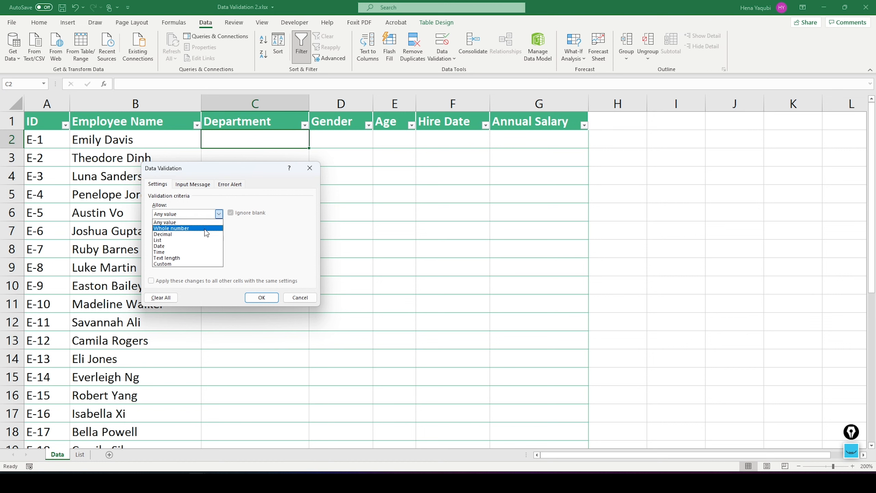
{"action": "left_click", "coordinate": [169, 240]}
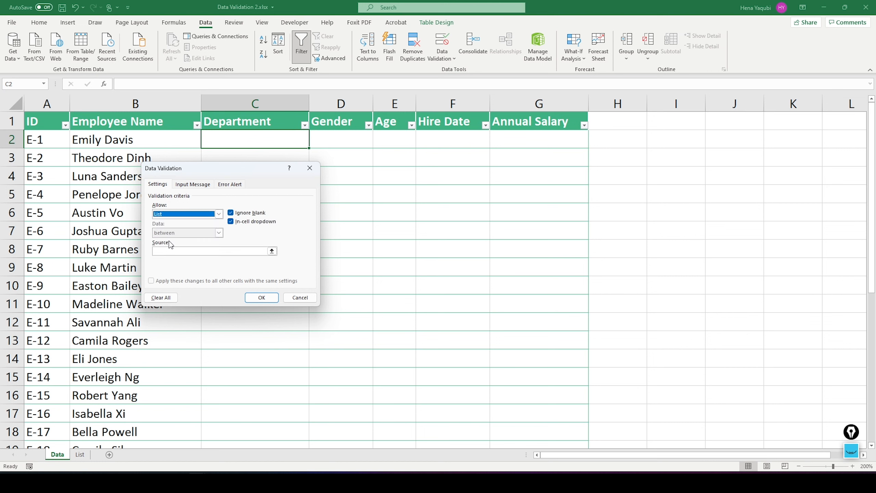
{"action": "left_click", "coordinate": [272, 251]}
{"action": "left_click", "coordinate": [80, 454]}
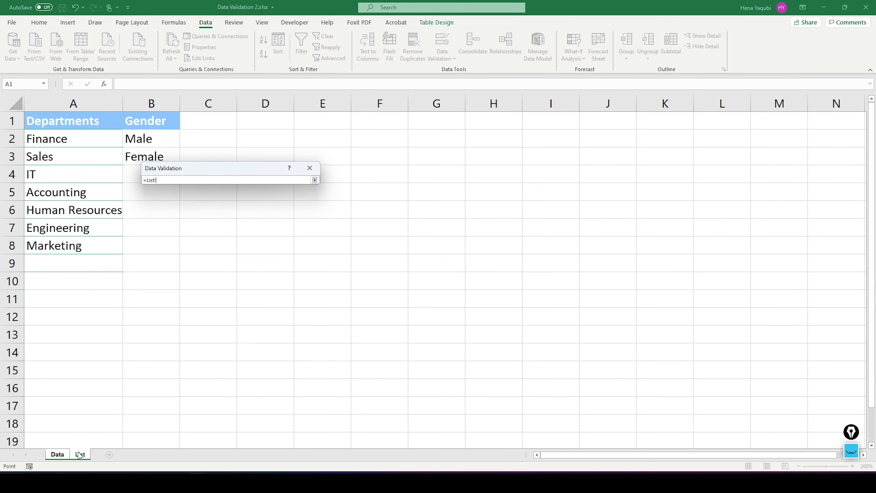
{"action": "left_click_drag", "start_coordinate": [63, 138], "coordinate": [61, 246]}
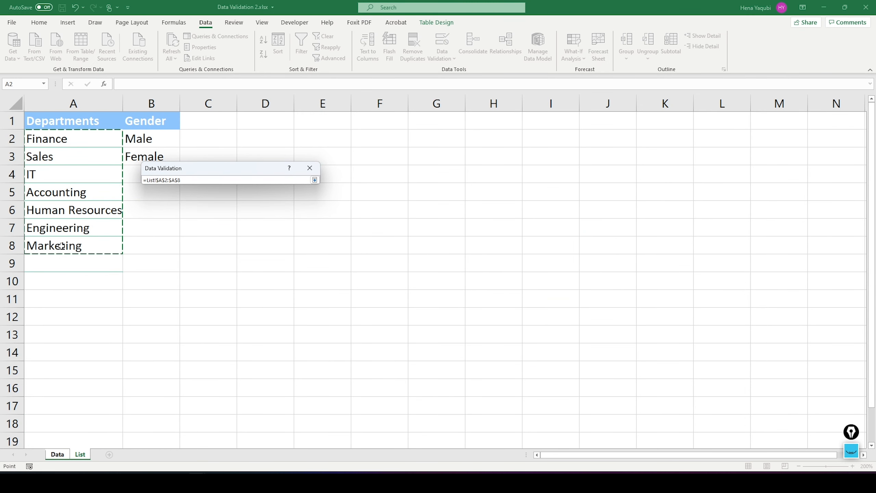
{"action": "left_click", "coordinate": [315, 180]}
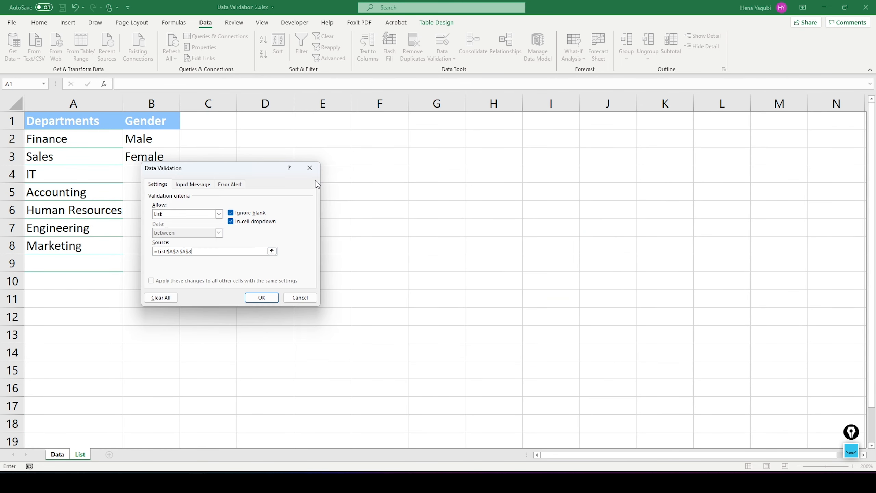
{"action": "left_click", "coordinate": [262, 297]}
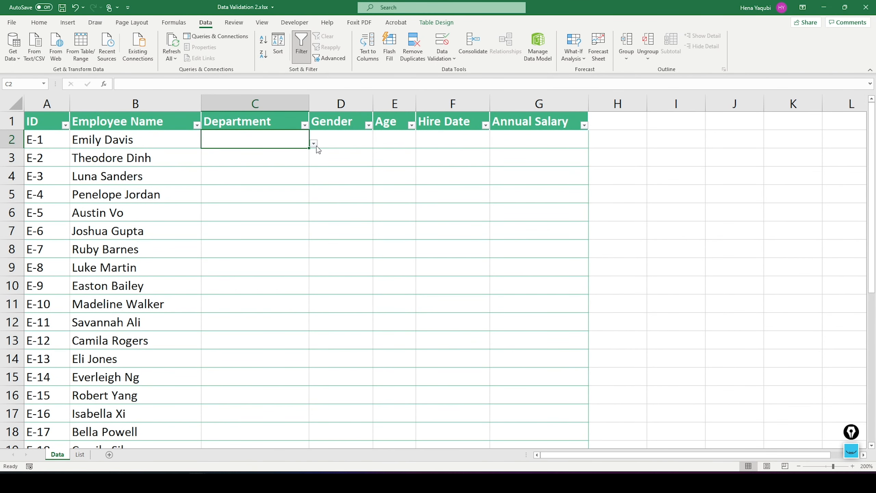
Choose IT from the dropdown list of cell C2 as a test
{"action": "left_click", "coordinate": [314, 143]}
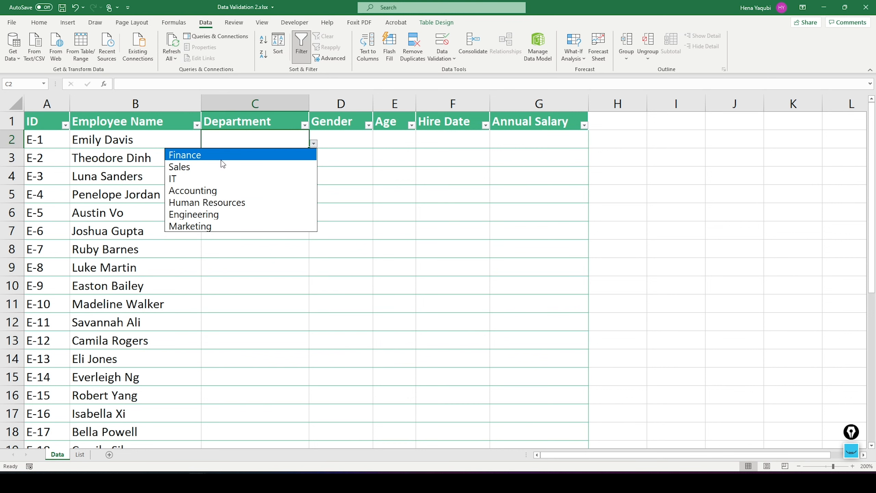
{"action": "left_click", "coordinate": [214, 179]}
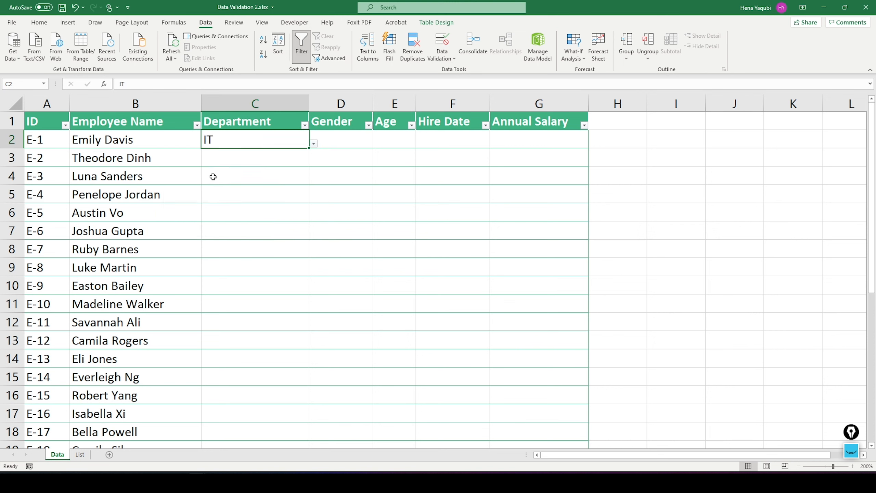
{"action": "left_click", "coordinate": [261, 159]}
Clear cell C2 and fill its list validation down the Department column to C31
{"action": "left_click", "coordinate": [248, 139]}
{"action": "key", "text": "Delete"}
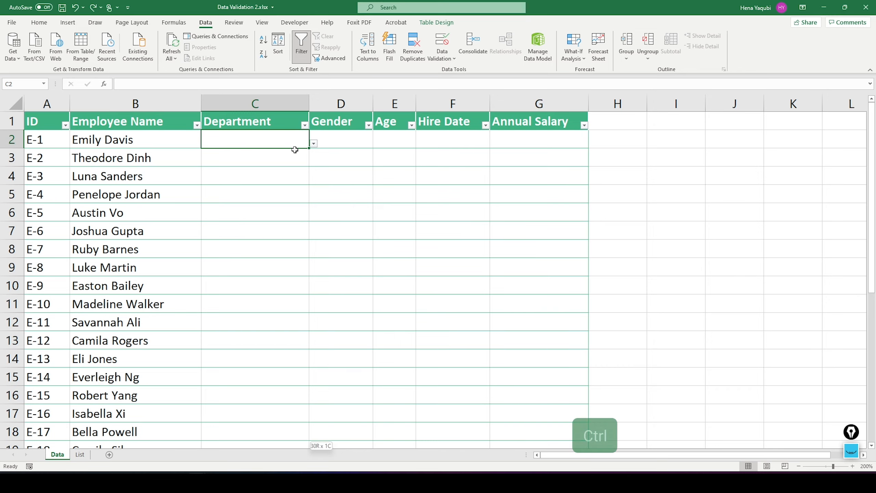
{"action": "key", "text": "ctrl+shift+Down"}
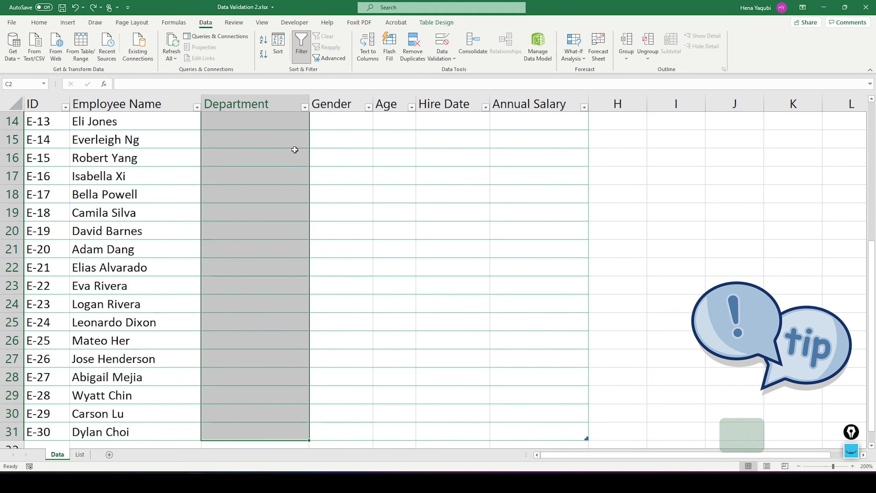
{"action": "key", "text": "ctrl+d"}
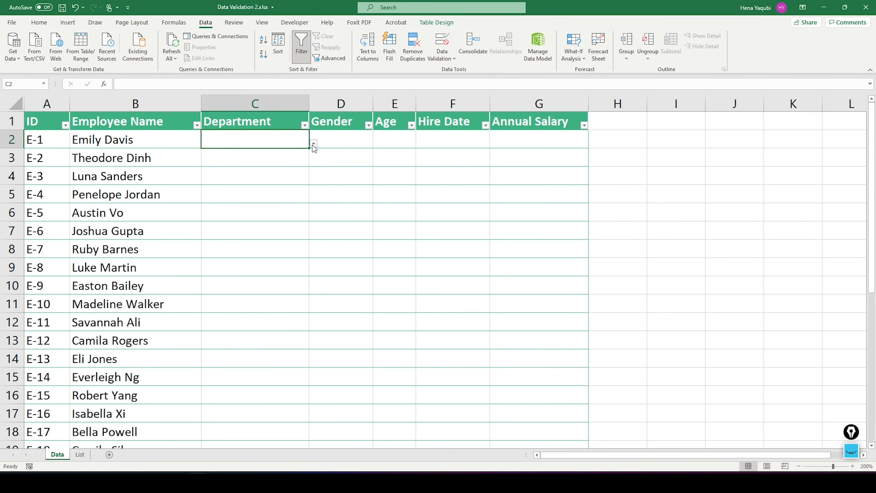
Set the department to IT in cell C2 and Accounting in cell C3 using their dropdown lists
{"action": "left_click", "coordinate": [313, 144]}
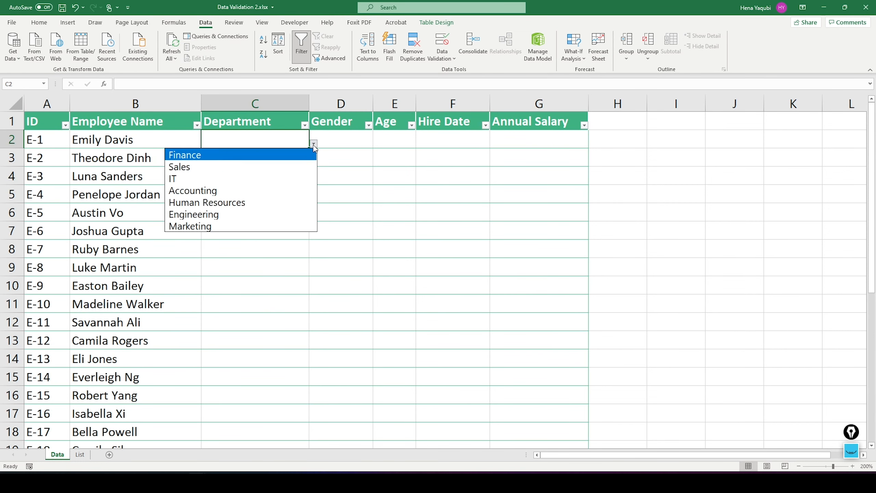
{"action": "left_click", "coordinate": [214, 179]}
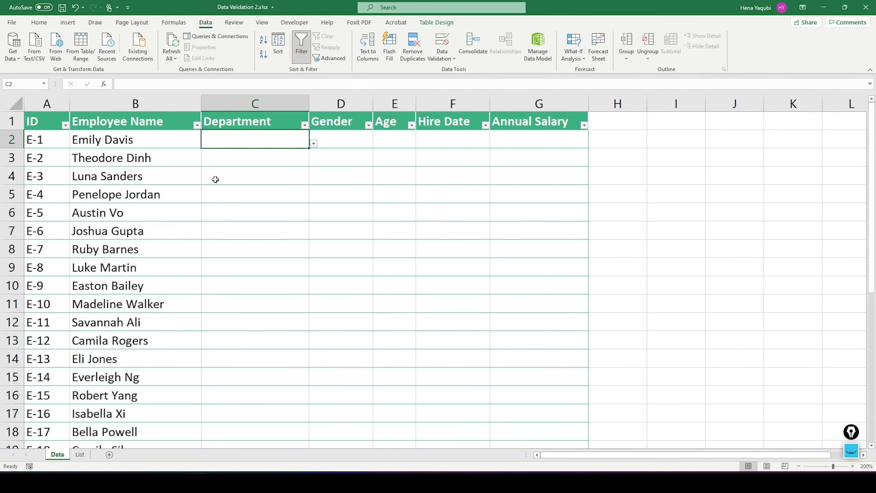
{"action": "left_click", "coordinate": [288, 162]}
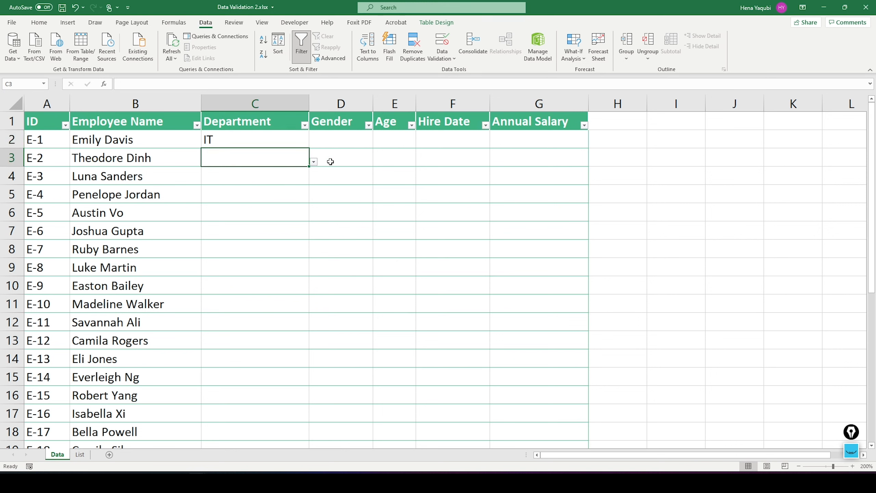
{"action": "left_click", "coordinate": [313, 163]}
{"action": "key", "text": "Escape"}
{"action": "type", "text": "Accounting"}
{"action": "left_click", "coordinate": [260, 177]}
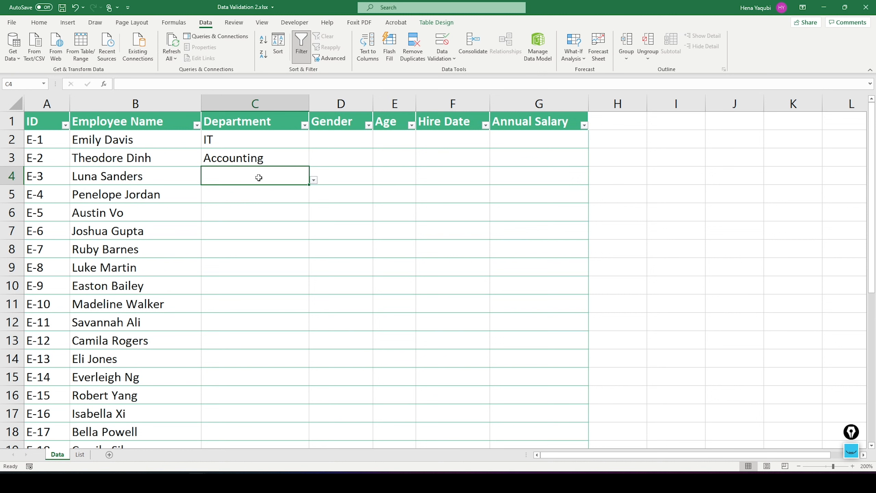
Add List data validation to the Gender column, cells D2 to D31, with the source =List!$B$2:$B$3
{"action": "left_click", "coordinate": [340, 141]}
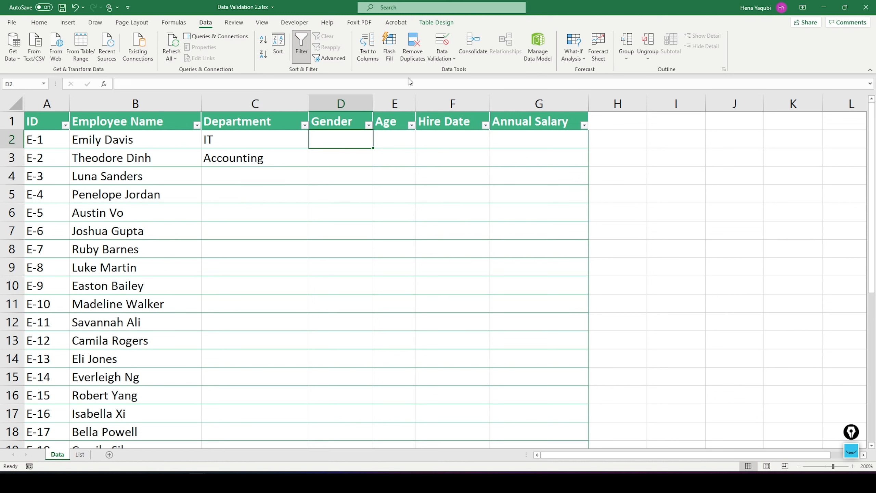
{"action": "key", "text": "ctrl+shift+Down"}
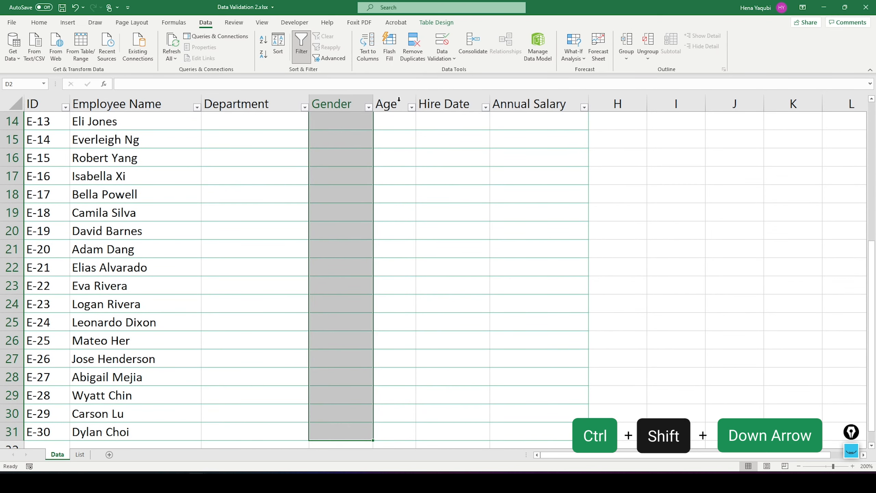
{"action": "scroll", "coordinate": [369, 216], "scroll_direction": "up", "scroll_amount": 2}
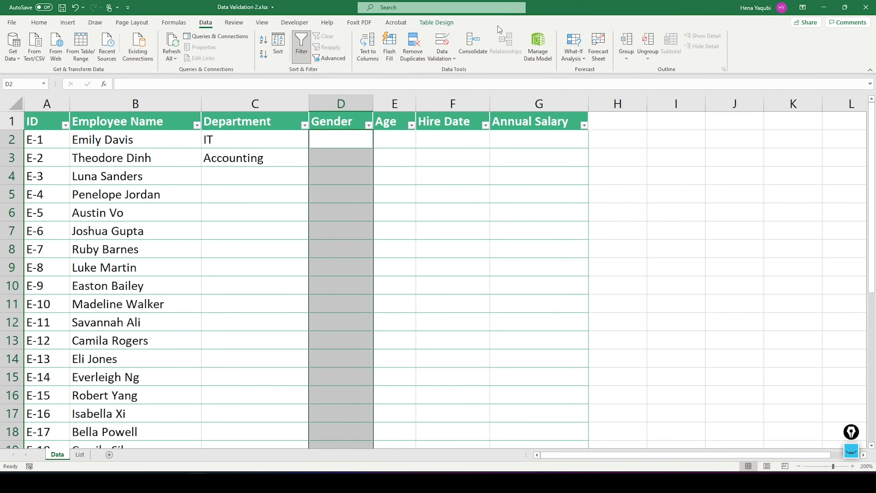
{"action": "left_click", "coordinate": [445, 45]}
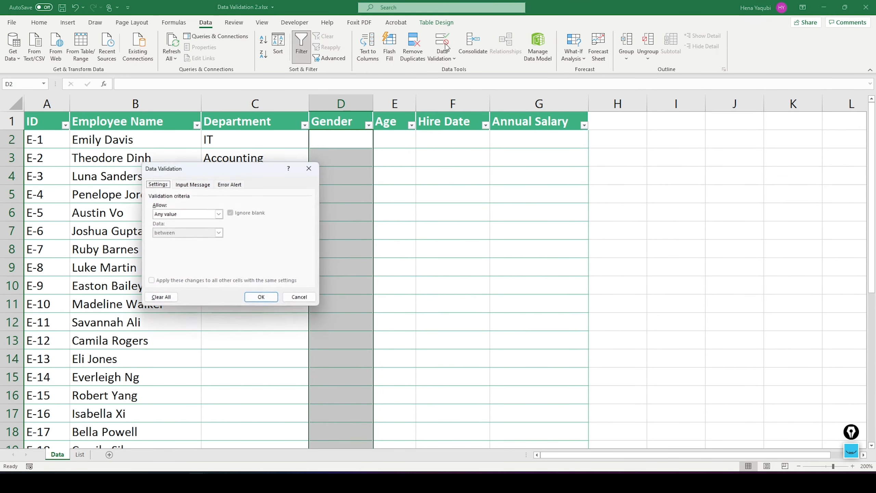
{"action": "left_click", "coordinate": [219, 214]}
{"action": "left_click", "coordinate": [162, 240]}
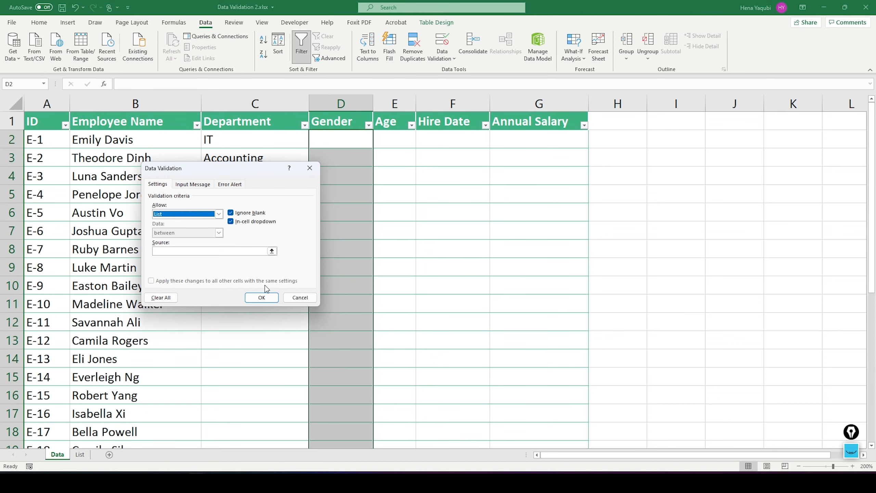
{"action": "left_click", "coordinate": [271, 251]}
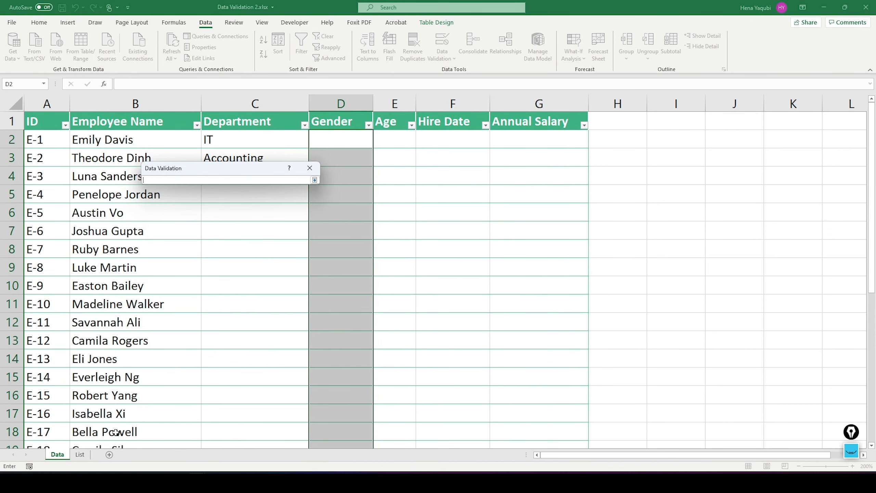
{"action": "left_click", "coordinate": [80, 454]}
{"action": "left_click_drag", "start_coordinate": [157, 138], "coordinate": [153, 154]}
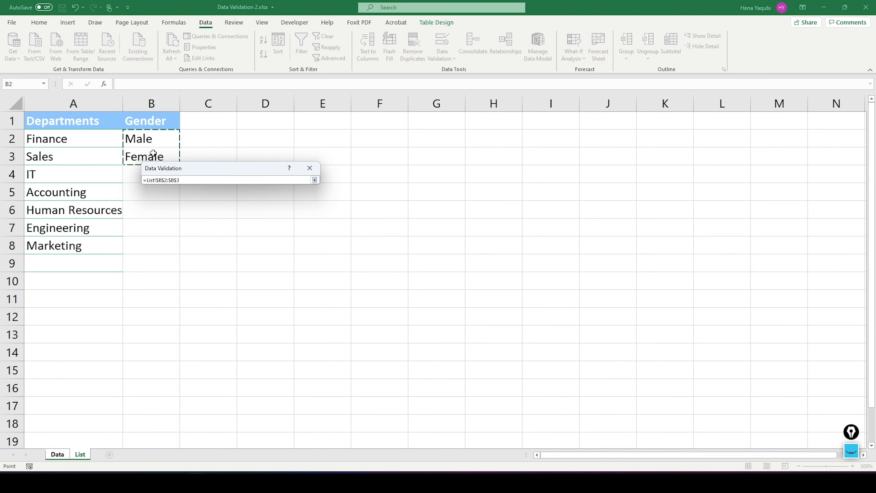
{"action": "left_click", "coordinate": [314, 180]}
{"action": "left_click", "coordinate": [263, 296]}
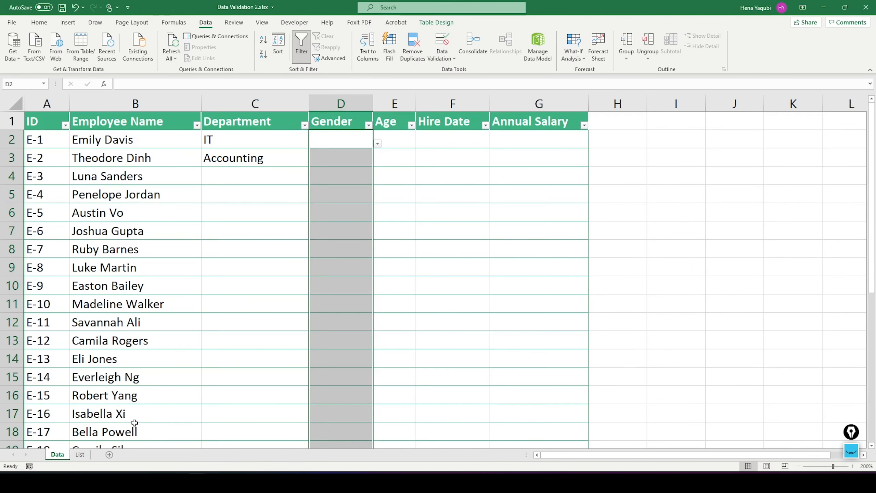
Set the gender to Female in cell D2 and Male in cell D3 using their dropdown lists
{"action": "left_click", "coordinate": [369, 139]}
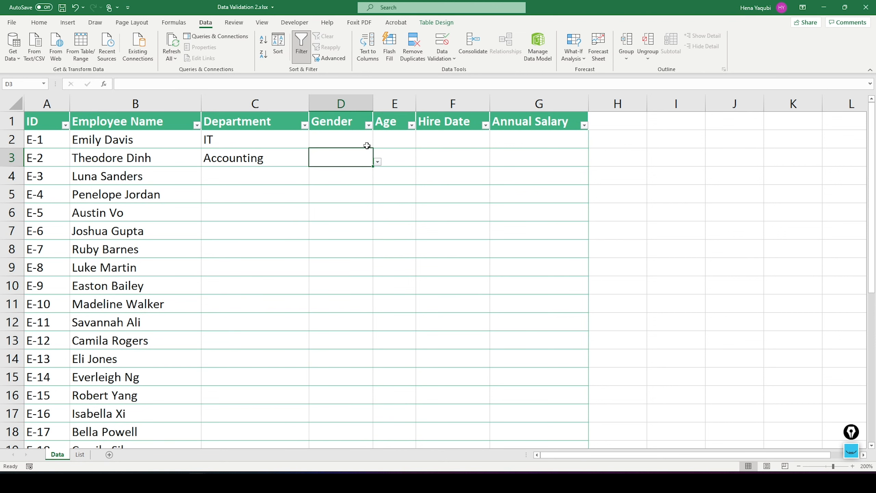
{"action": "left_click", "coordinate": [378, 143]}
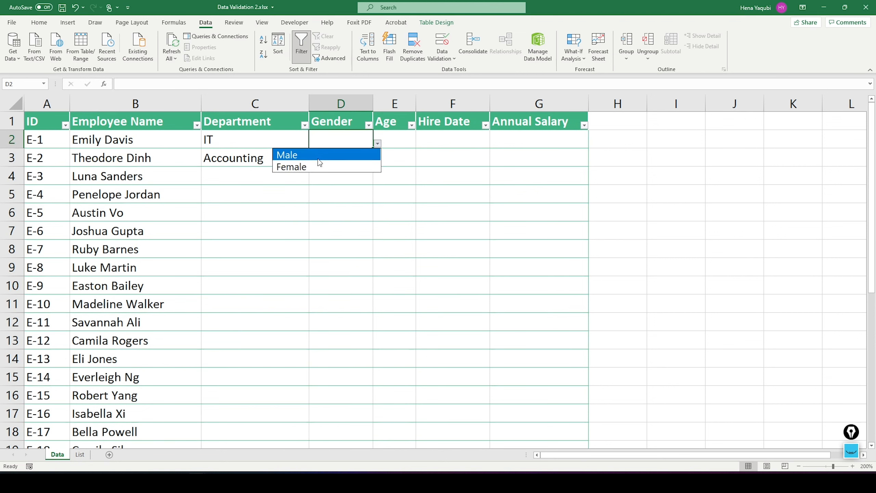
{"action": "left_click", "coordinate": [307, 166]}
{"action": "left_click", "coordinate": [367, 161]}
{"action": "left_click", "coordinate": [378, 161]}
{"action": "left_click", "coordinate": [342, 173]}
{"action": "left_click", "coordinate": [337, 177]}
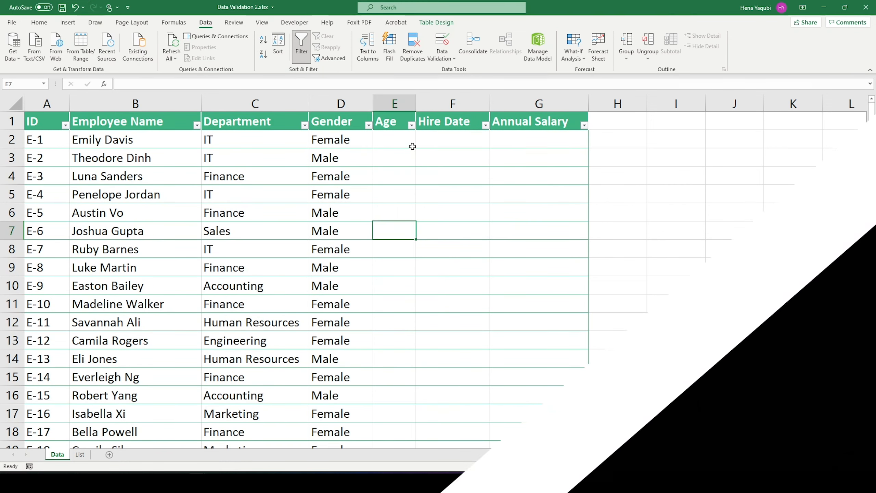
Add data validation to the Age column, cells E2 to E31, allowing only whole numbers between 20 and 60
{"action": "left_click", "coordinate": [412, 139]}
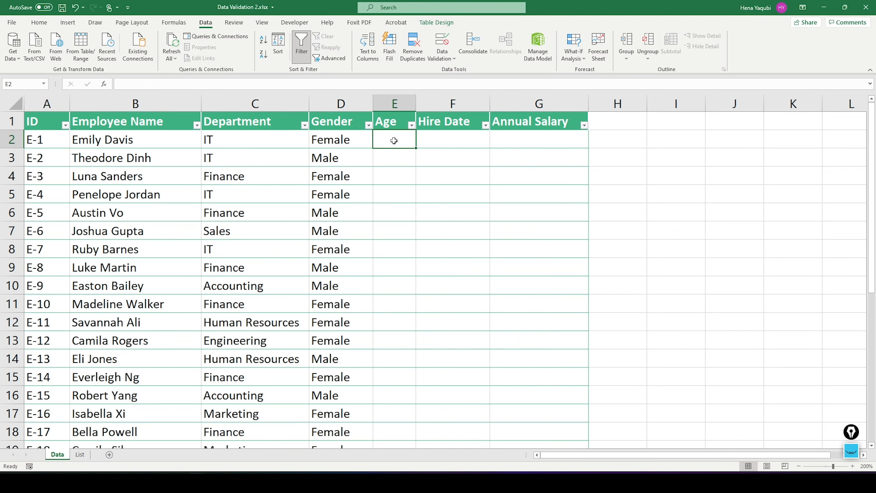
{"action": "key", "text": "ctrl+shift+Down"}
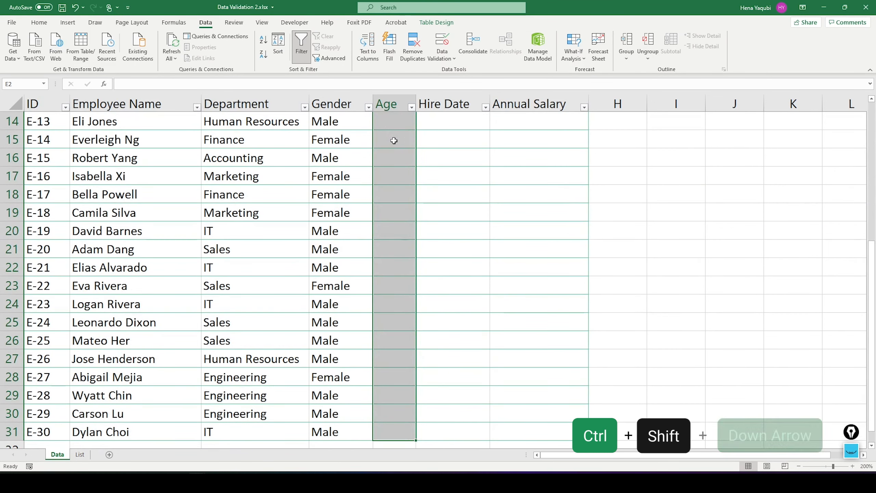
{"action": "scroll", "coordinate": [395, 140], "scroll_direction": "up", "scroll_amount": 4}
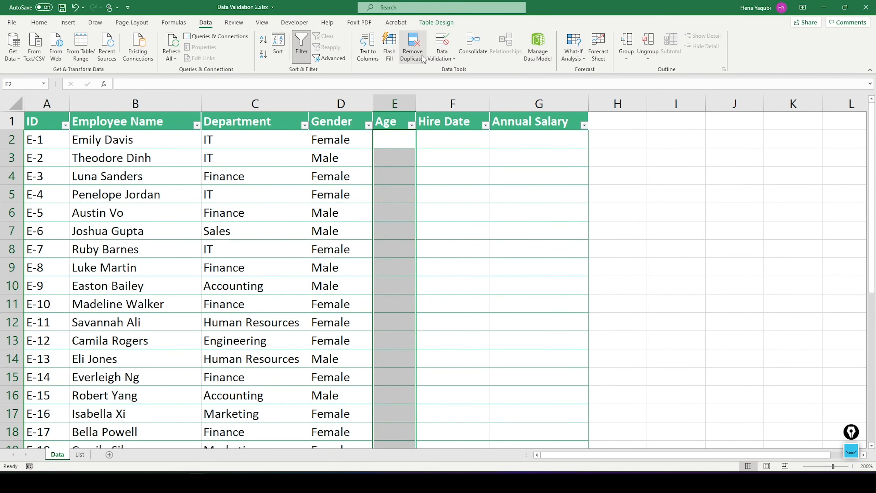
{"action": "left_click", "coordinate": [439, 41]}
{"action": "left_click", "coordinate": [187, 214]}
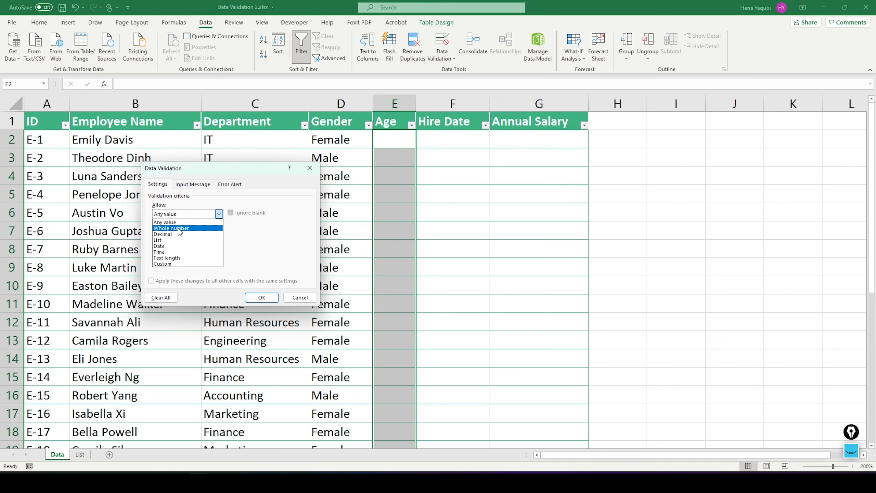
{"action": "left_click", "coordinate": [178, 228]}
{"action": "left_click", "coordinate": [219, 232]}
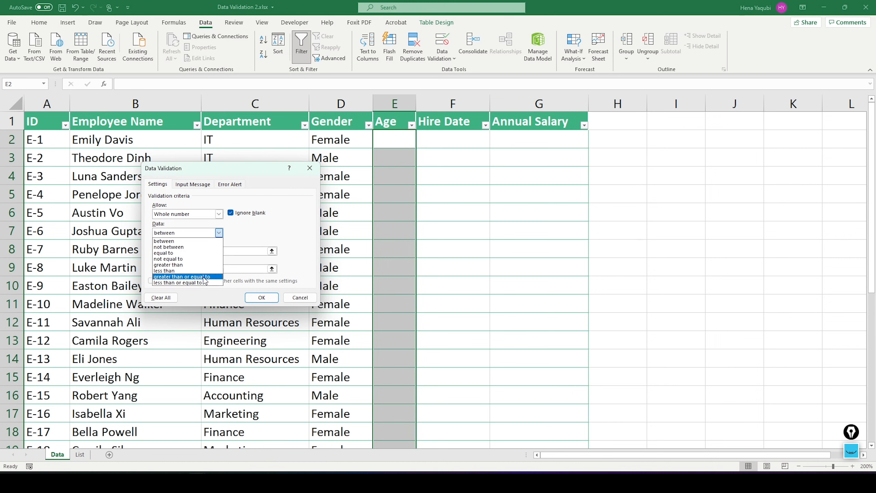
{"action": "left_click", "coordinate": [189, 242]}
{"action": "left_click", "coordinate": [188, 250]}
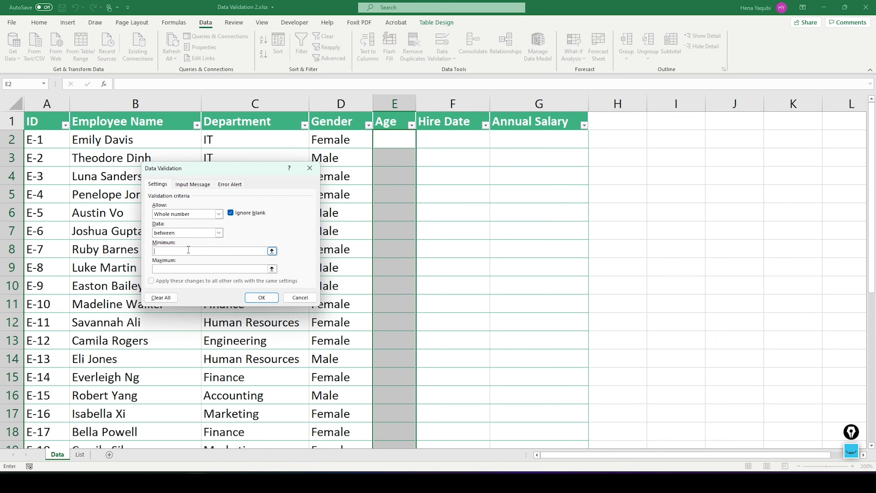
{"action": "type", "text": "20"}
{"action": "left_click", "coordinate": [174, 269]}
{"action": "type", "text": "60"}
{"action": "left_click", "coordinate": [261, 297]}
Enter the test ages 30 in cell E2 and 25 in cell E3
{"action": "double_click", "coordinate": [398, 142]}
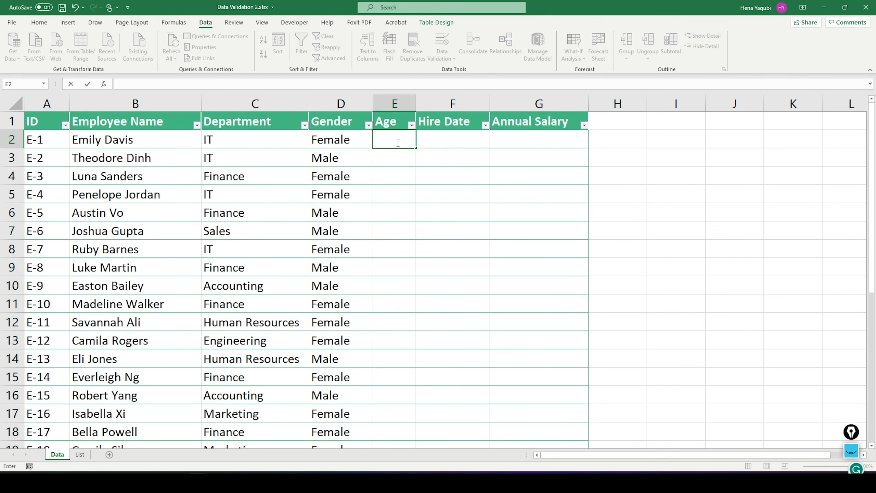
{"action": "type", "text": "30"}
{"action": "key", "text": "Return"}
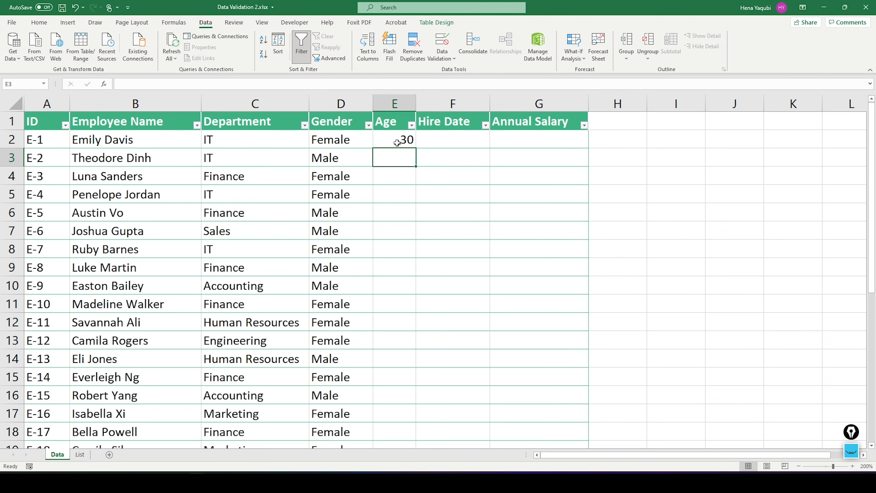
{"action": "type", "text": "25"}
{"action": "key", "text": "Return"}
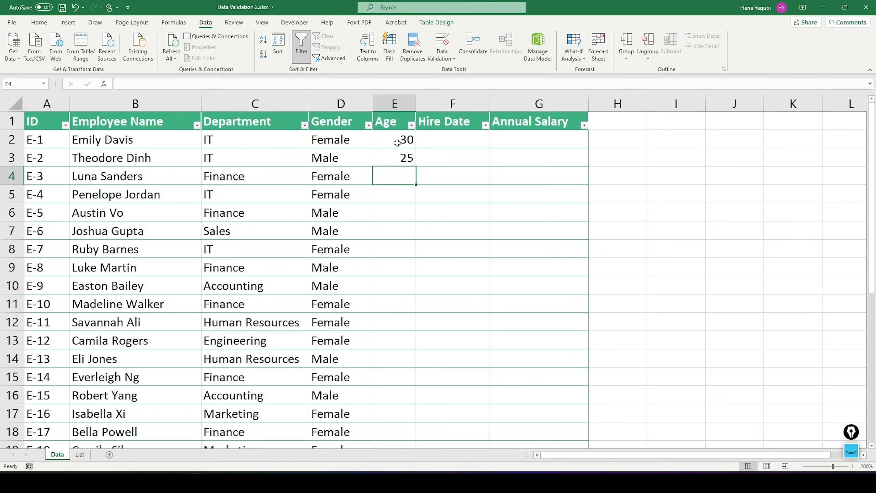
Try to enter the out-of-range age 65 in cell E4, and replace it with 45
{"action": "type", "text": "65"}
{"action": "key", "text": "Return"}
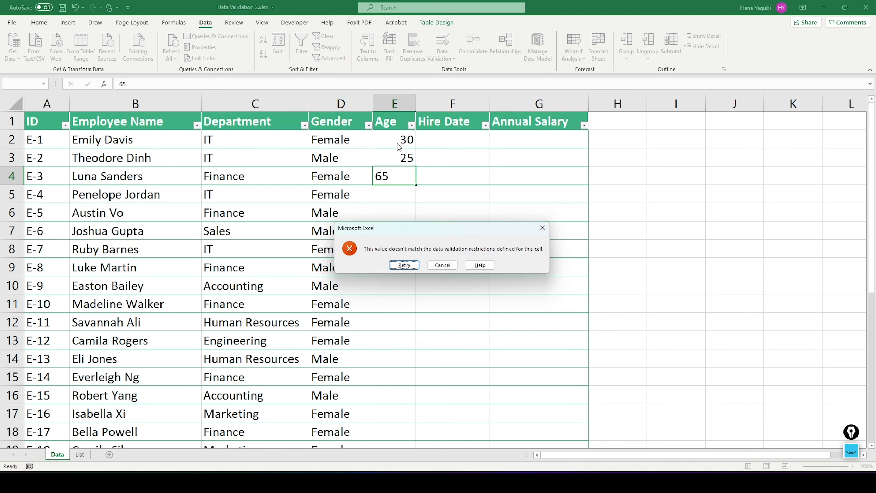
{"action": "left_click", "coordinate": [411, 264]}
{"action": "type", "text": "45"}
{"action": "key", "text": "Return"}
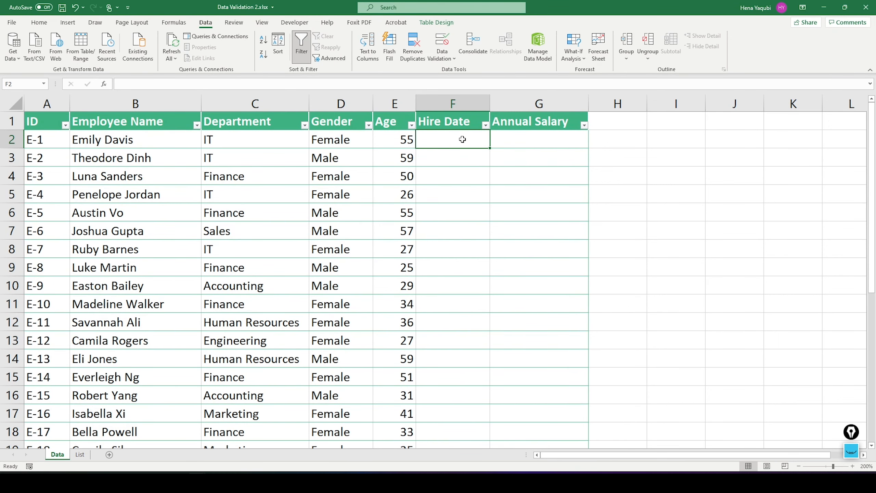
Add Date data validation to the Hire Date column, cells F2 to F31, allowing only dates greater than 1/1/2000
{"action": "key", "text": "ctrl+shift+Down"}
{"action": "scroll", "coordinate": [464, 132], "scroll_direction": "up", "scroll_amount": 5}
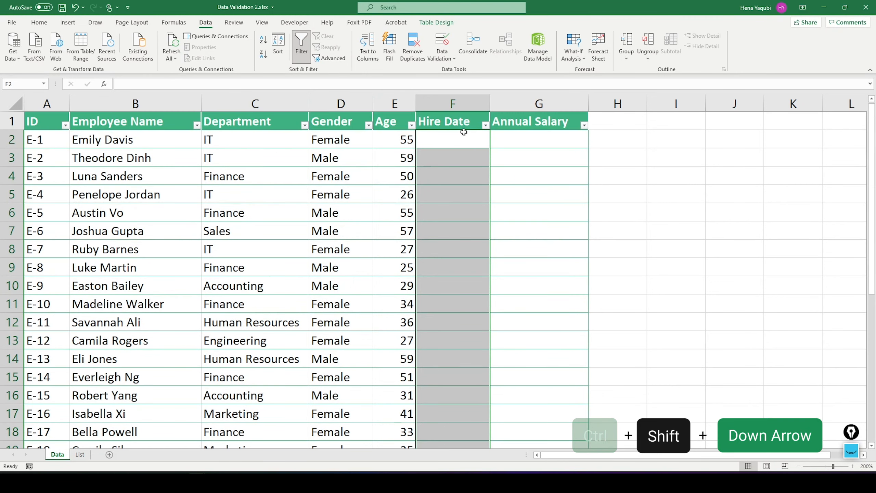
{"action": "left_click", "coordinate": [443, 42]}
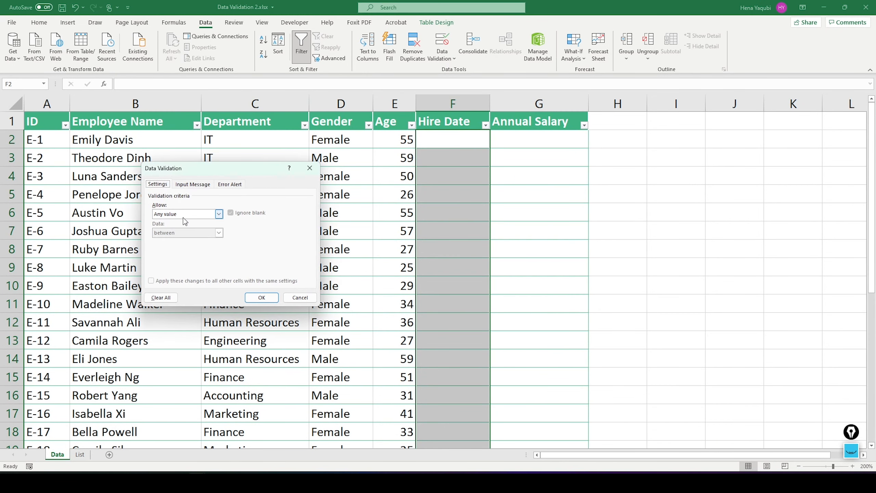
{"action": "left_click", "coordinate": [186, 214]}
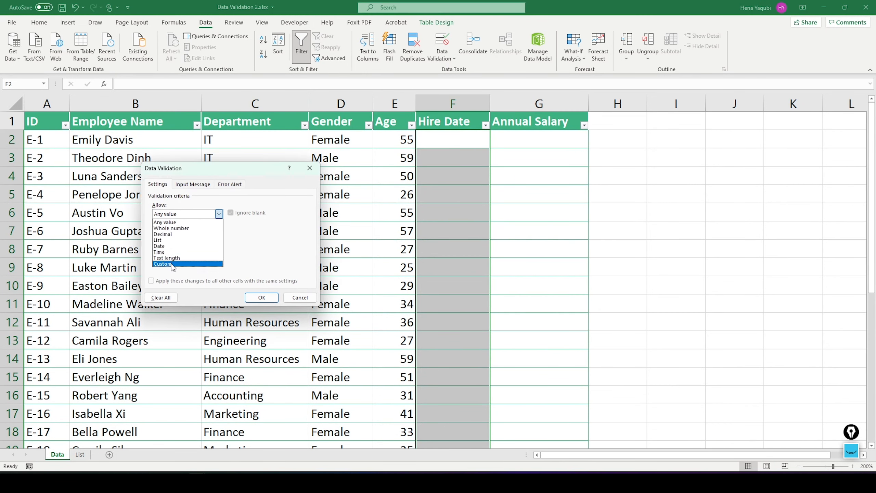
{"action": "left_click", "coordinate": [170, 247]}
{"action": "left_click", "coordinate": [189, 233]}
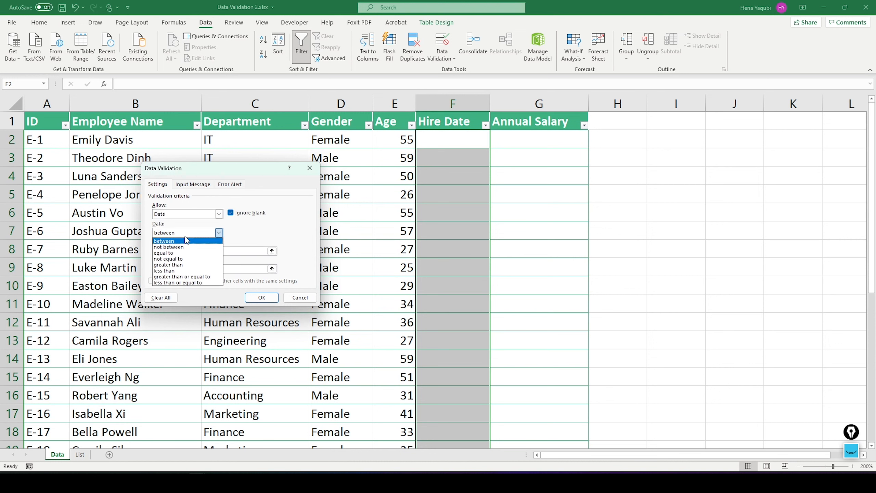
{"action": "left_click", "coordinate": [178, 265]}
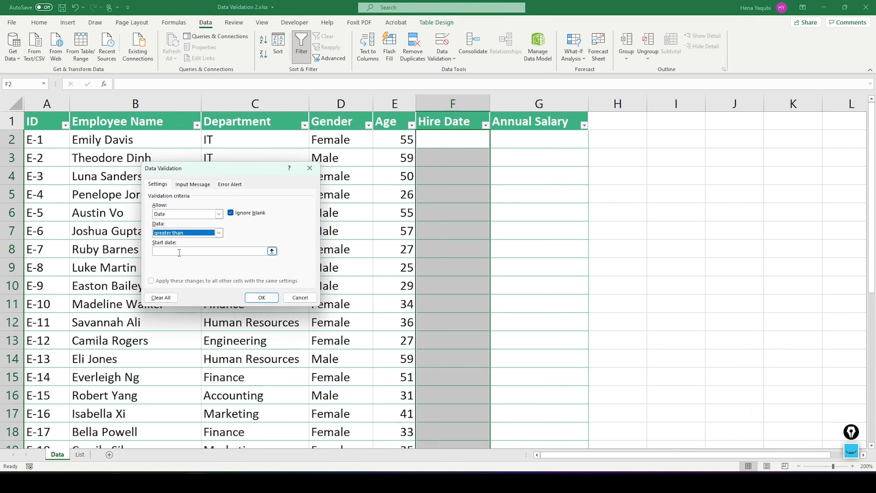
{"action": "left_click", "coordinate": [180, 252]}
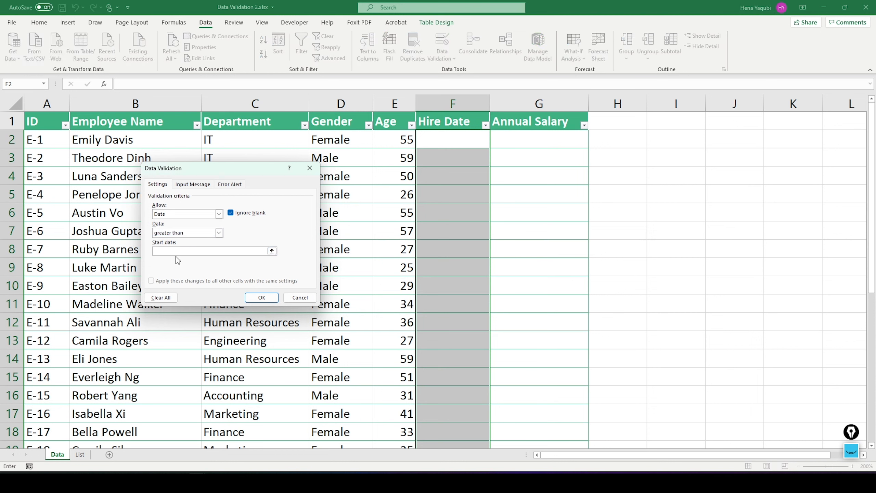
{"action": "type", "text": "1/1/2000"}
{"action": "left_click", "coordinate": [261, 297]}
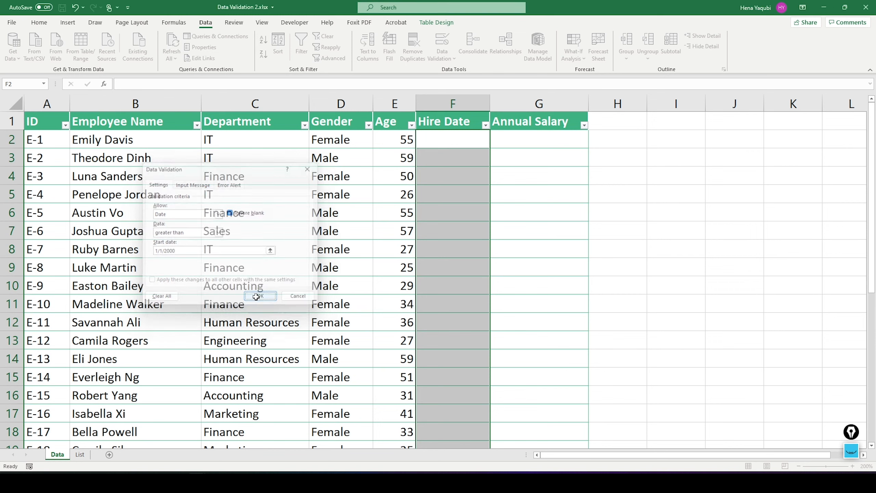
Test the hire date rule by entering 2/3/2010 in cell F2 and trying 2/3/1998 in cell F3
{"action": "double_click", "coordinate": [449, 135]}
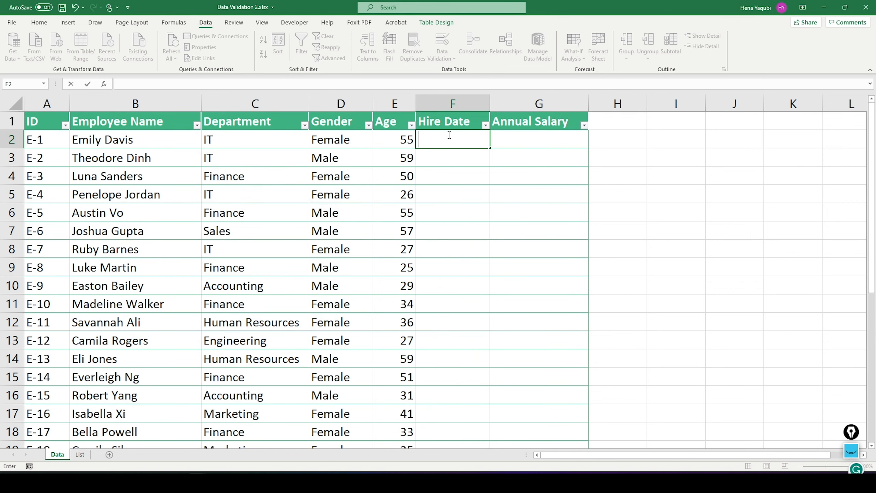
{"action": "type", "text": "2/3/2010"}
{"action": "key", "text": "Return"}
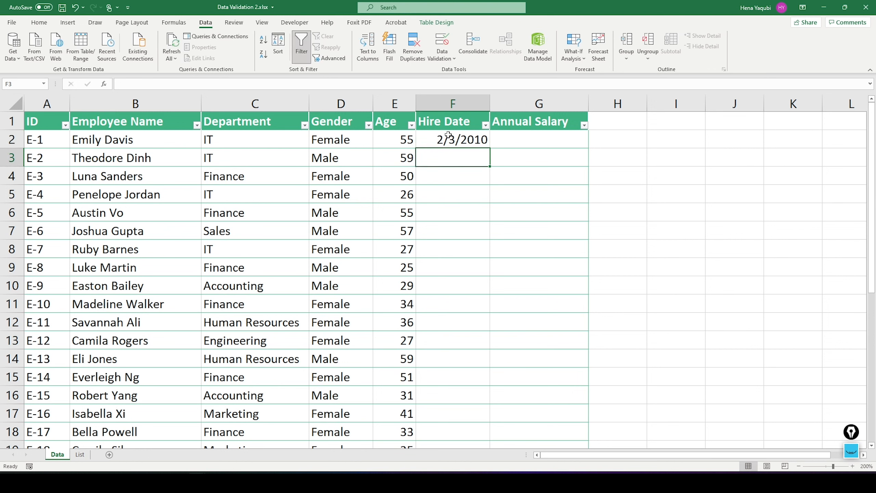
{"action": "type", "text": "2/3/1998"}
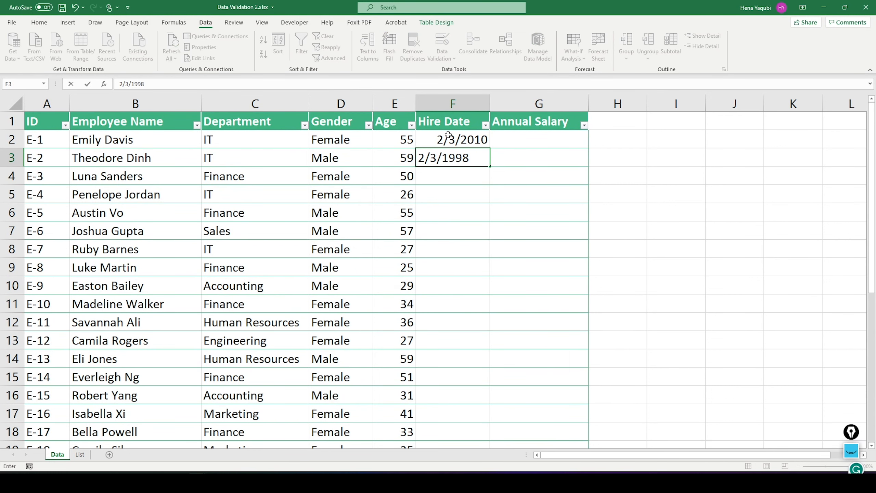
{"action": "key", "text": "Return"}
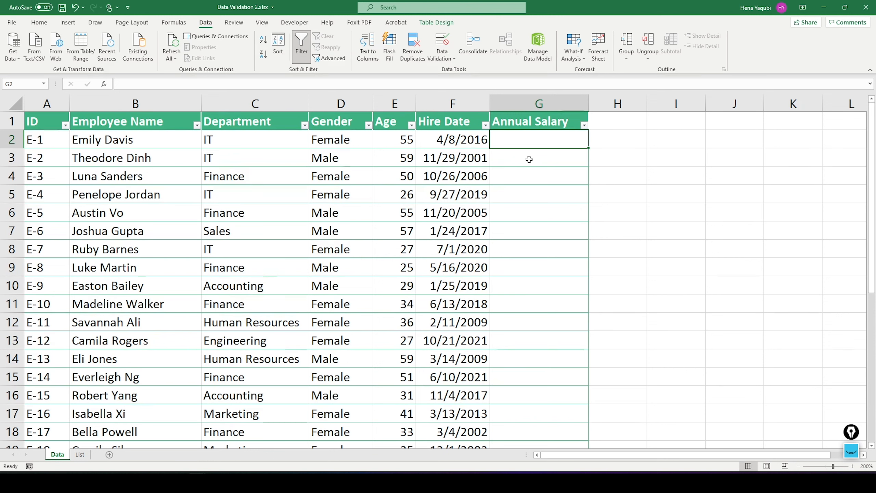
Add Decimal data validation to the Annual Salary column, cells G2 to G31, allowing only values between 5000 and 10000
{"action": "key", "text": "ctrl+shift+Down"}
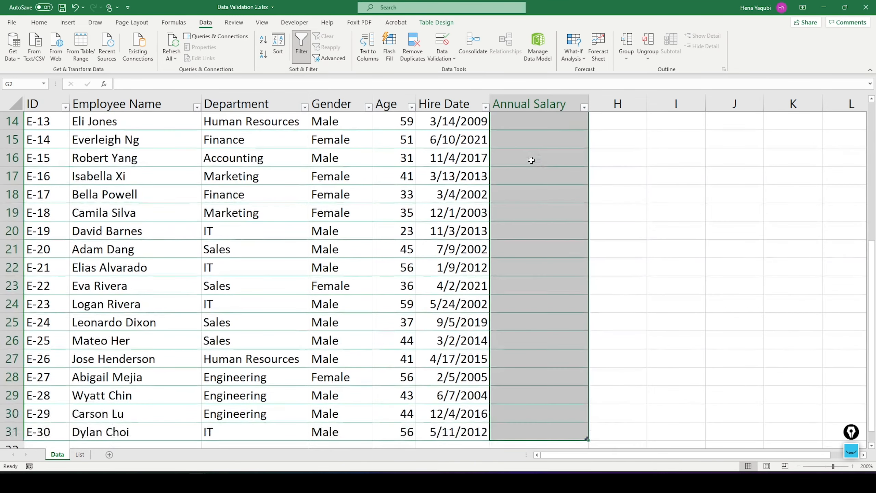
{"action": "left_click", "coordinate": [442, 41]}
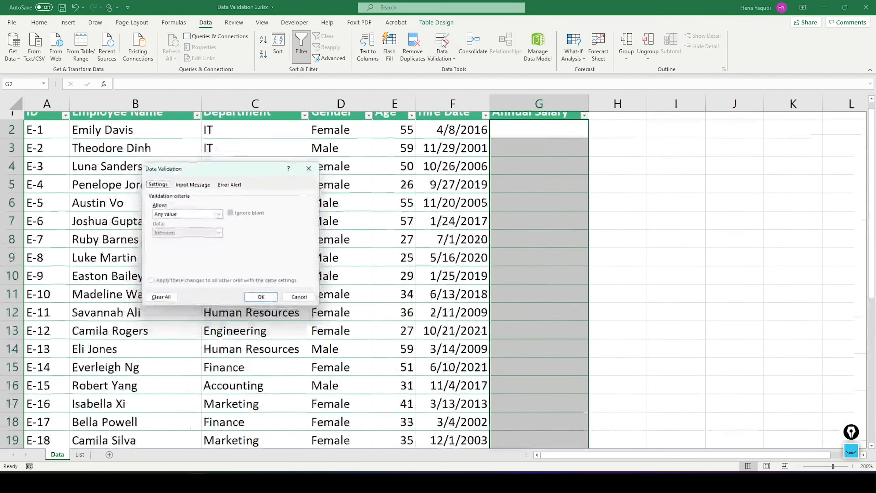
{"action": "left_click", "coordinate": [172, 215]}
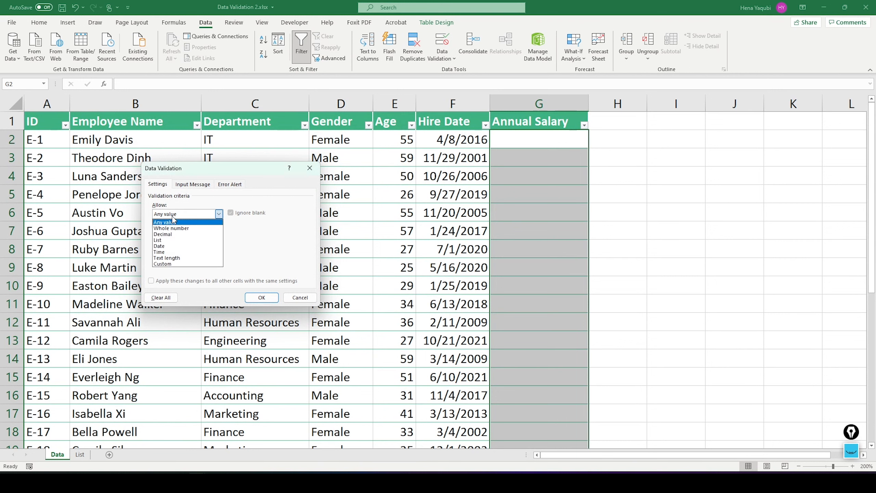
{"action": "left_click", "coordinate": [172, 235]}
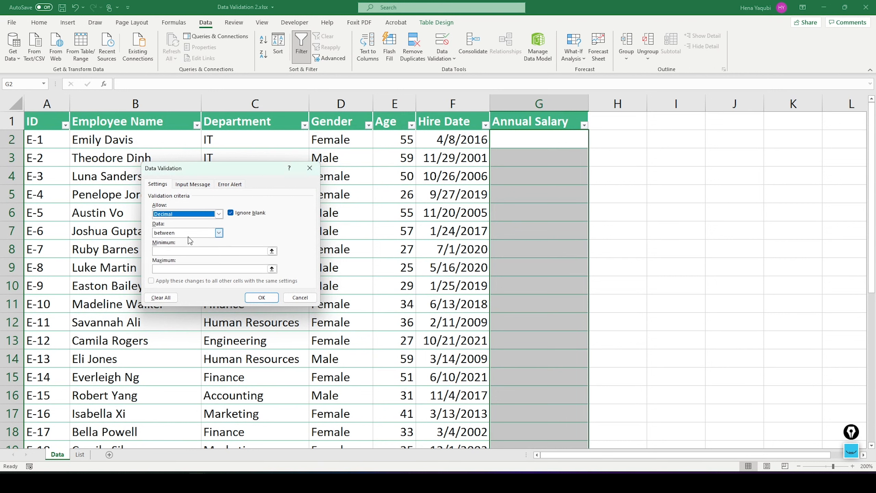
{"action": "left_click", "coordinate": [187, 250]}
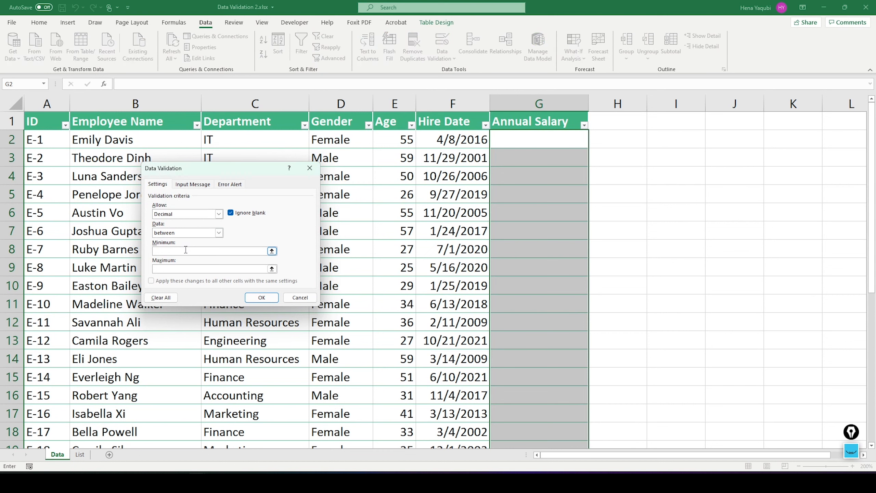
{"action": "type", "text": "5000"}
{"action": "left_click", "coordinate": [179, 268]}
{"action": "type", "text": "10000"}
{"action": "left_click", "coordinate": [266, 300]}
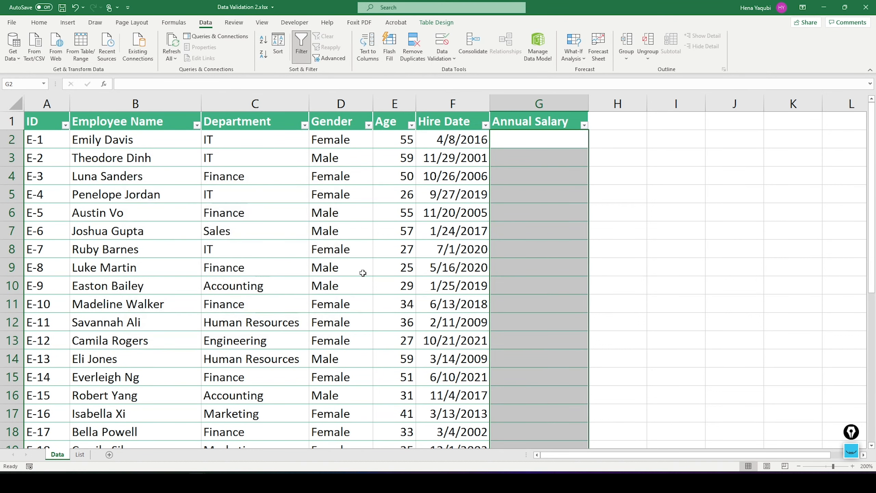
Enter the test salary 5500 in cell G2 of the Annual Salary column
{"action": "left_click", "coordinate": [527, 143]}
{"action": "type", "text": "5500"}
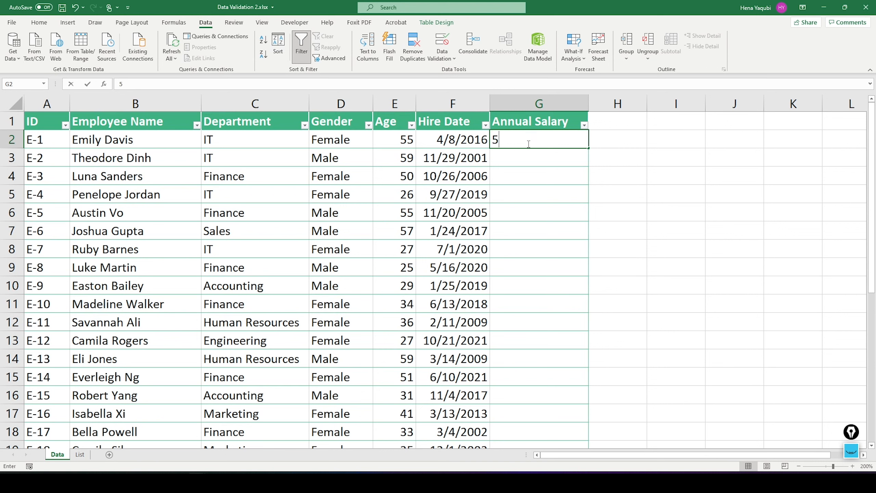
{"action": "key", "text": "ctrl+Return"}
{"action": "key", "text": "Return"}
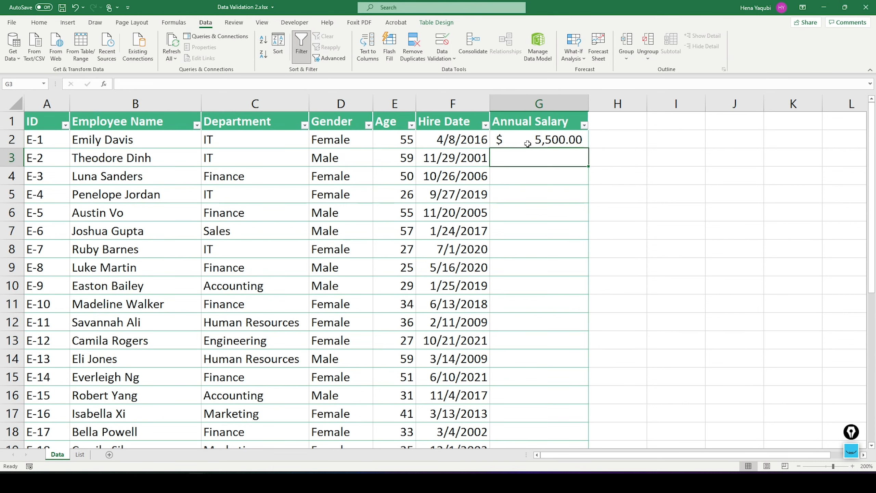
Try to enter the out-of-range salary 2000 in cell G3, and replace it with 6600.20
{"action": "type", "text": "2000"}
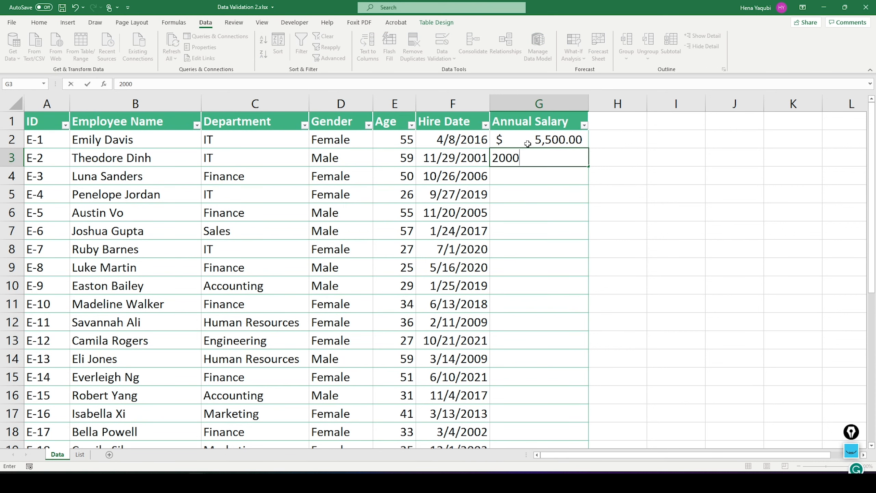
{"action": "key", "text": "Return"}
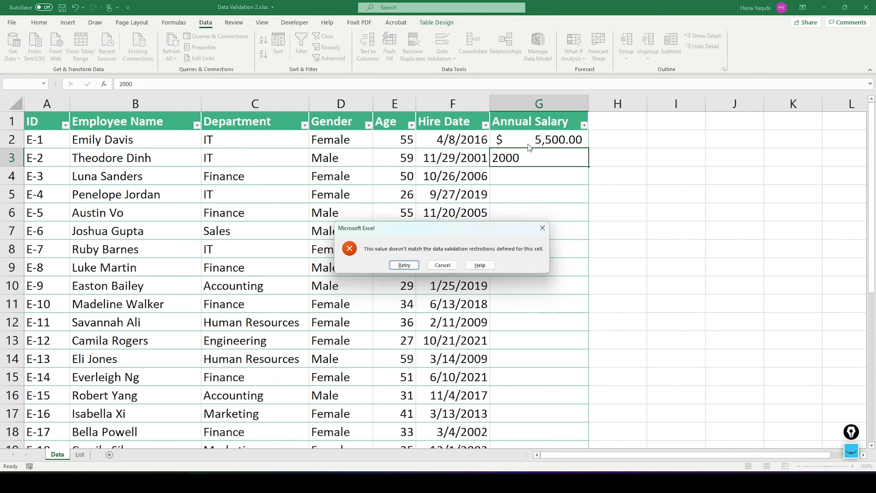
{"action": "left_click", "coordinate": [414, 265]}
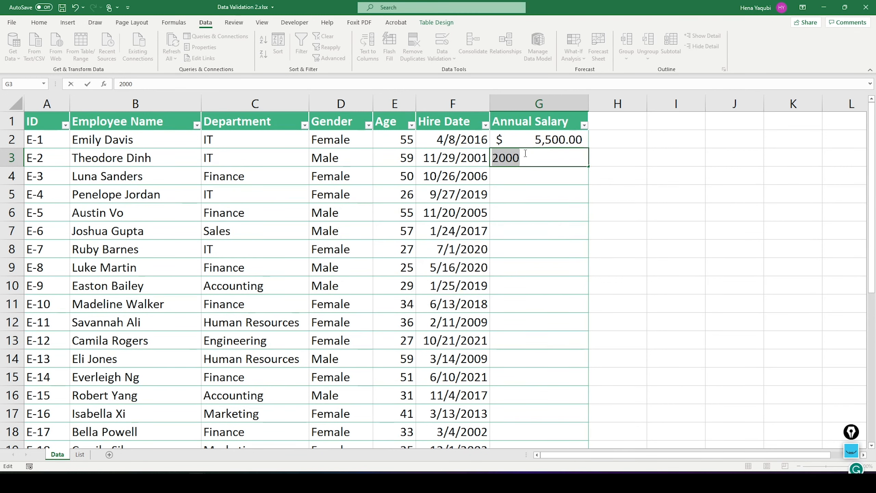
{"action": "key", "text": "BackSpace"}
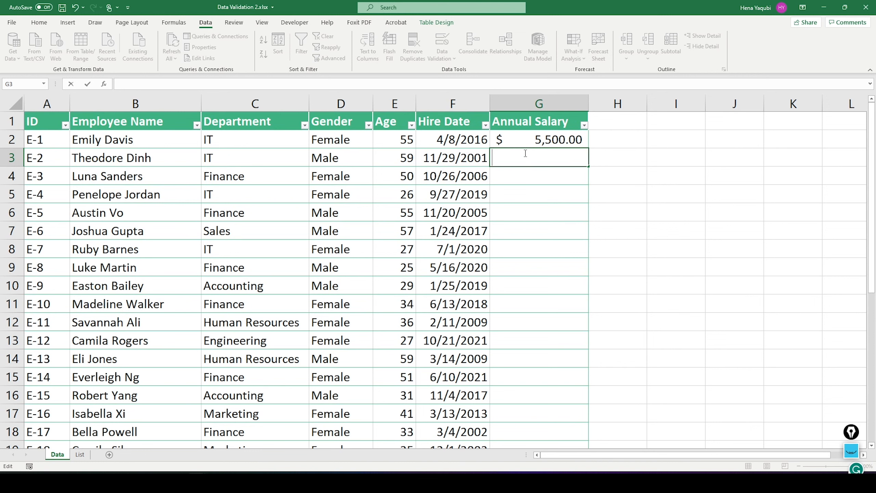
{"action": "type", "text": "6600.20"}
{"action": "key", "text": "Return"}
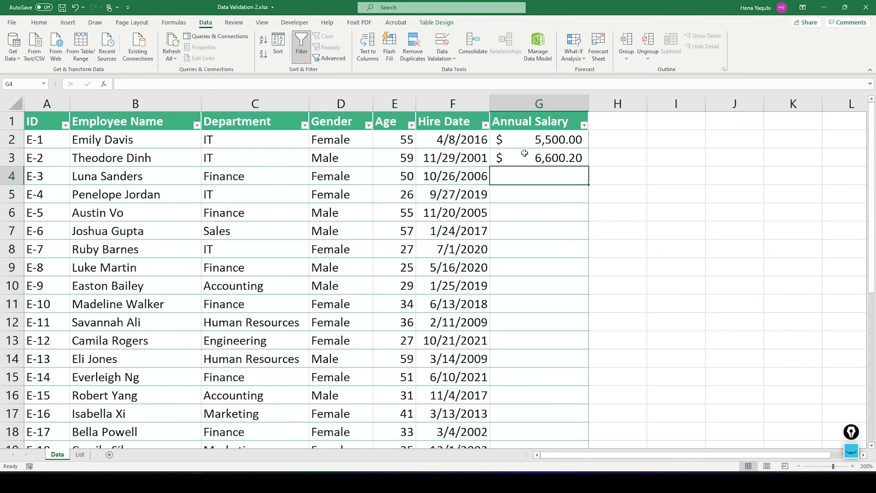